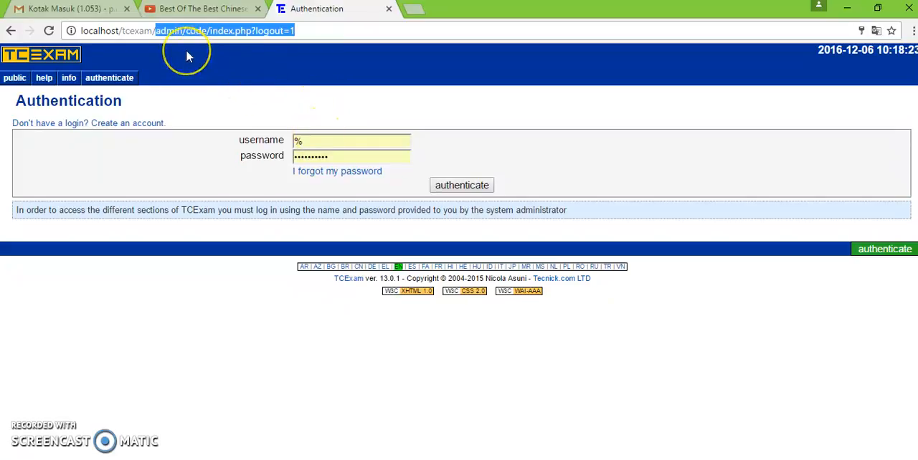
- Open localhost/tcexam/ and log in with the username admin and the account password
key("BackSpace")
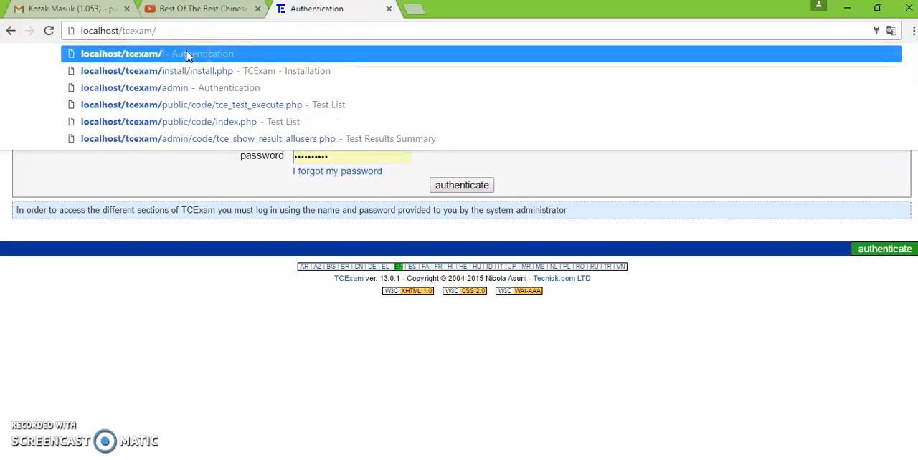
left_click(186, 55)
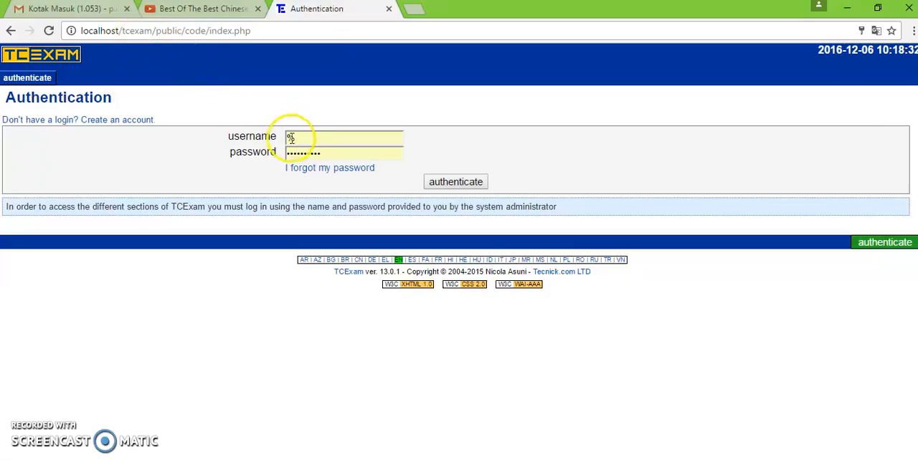
left_click_drag(308, 139, 241, 144)
type("admin")
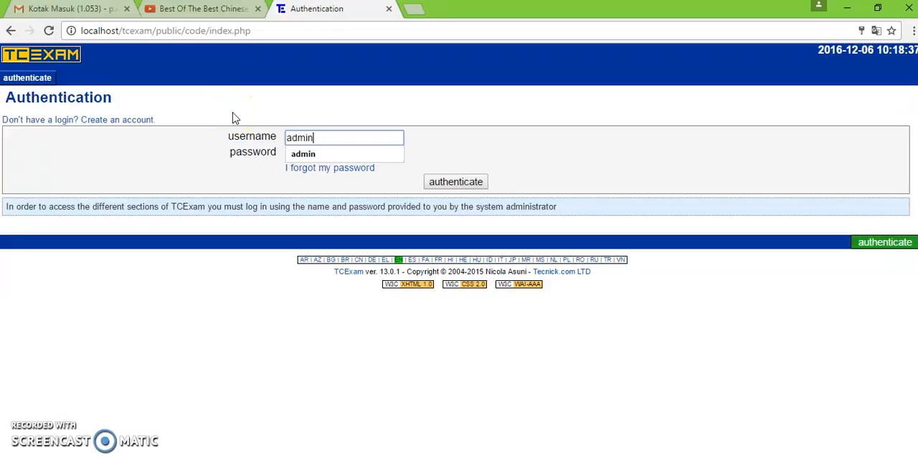
key("Tab")
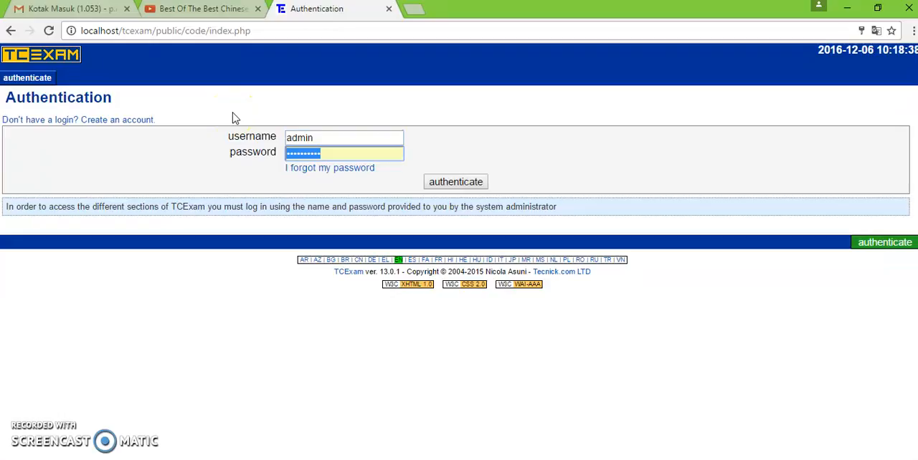
type("12")
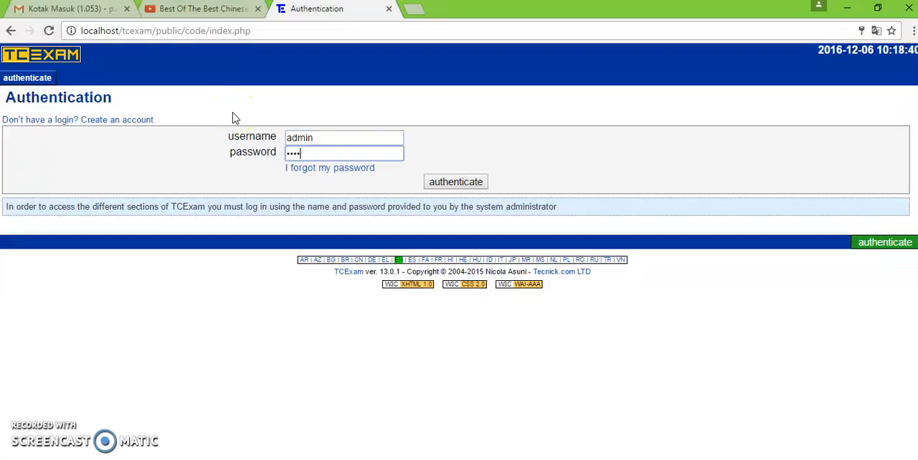
key("Return")
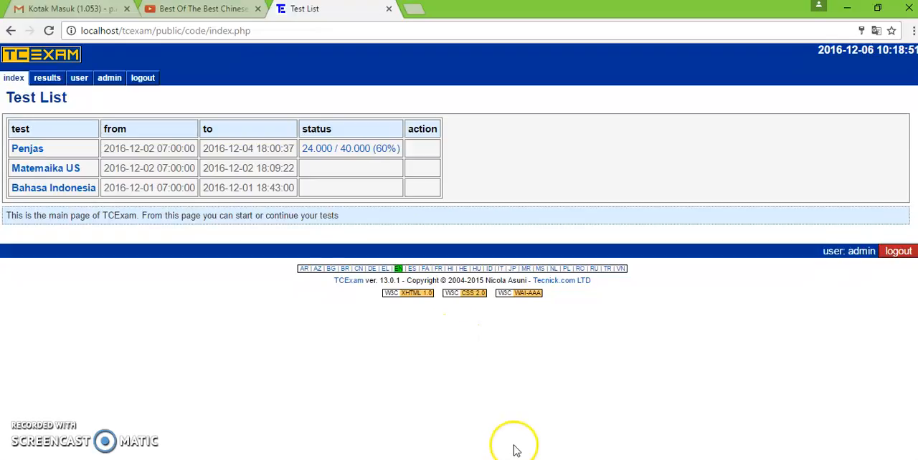
- Read the user and question creation notes in Notepad, and return to TCExam's admin area to open Group Management
key("alt+Tab")
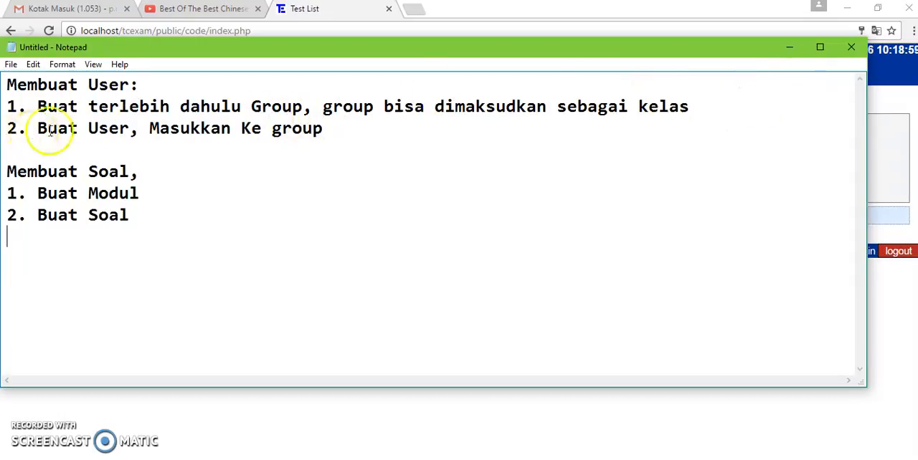
left_click(790, 49)
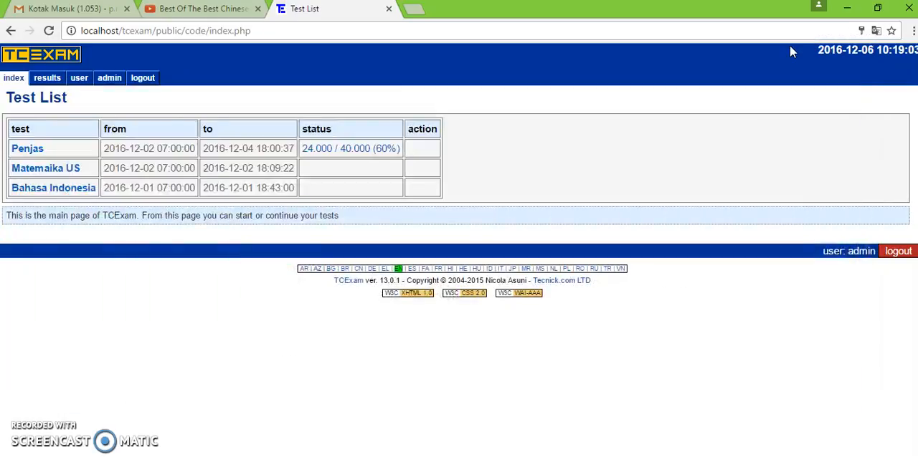
left_click(117, 81)
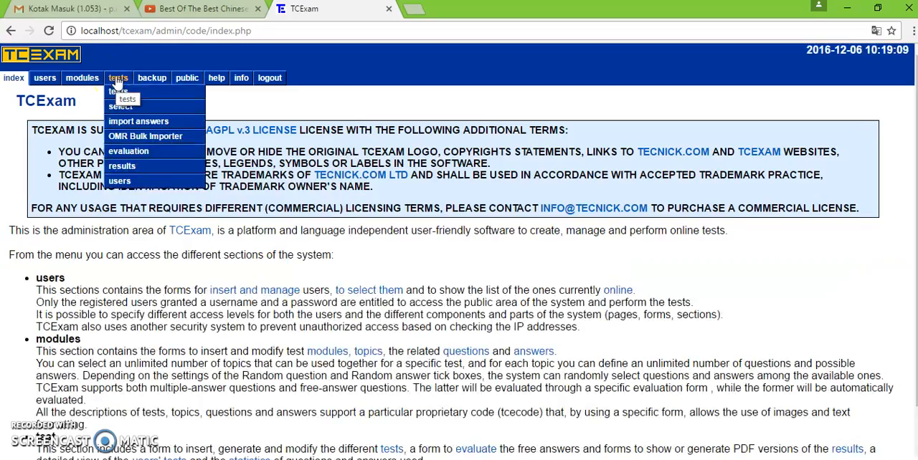
mouse_move(44, 81)
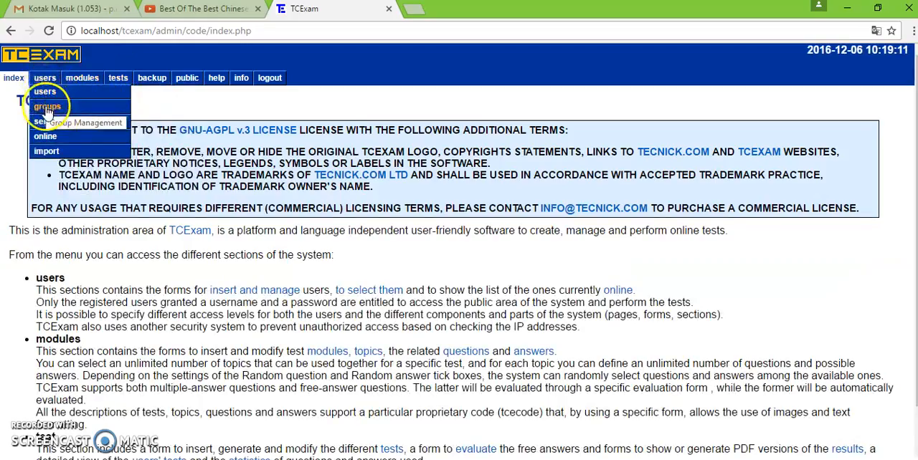
left_click(47, 106)
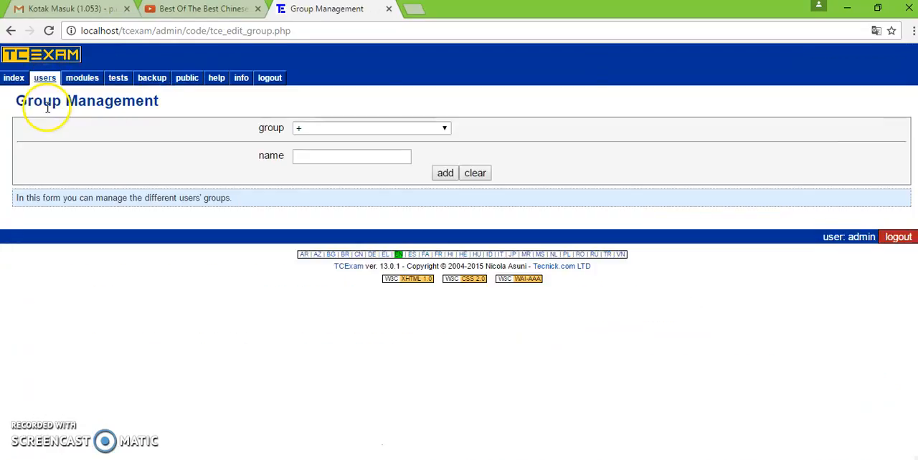
- Add a new user group named "Kelas X11 RPL"
left_click(341, 129)
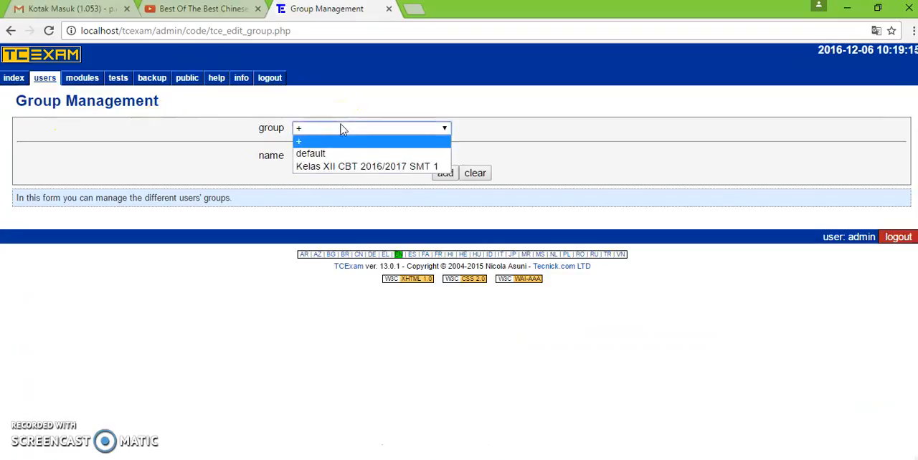
left_click(337, 144)
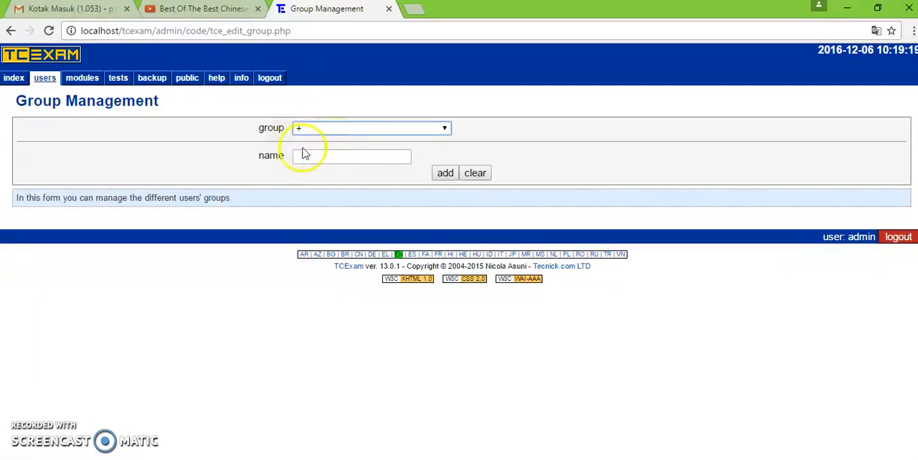
left_click(313, 155)
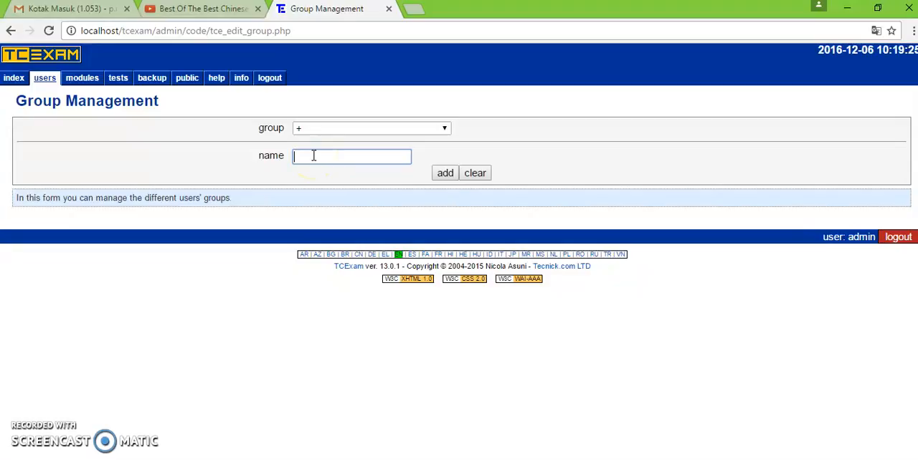
type("Kea")
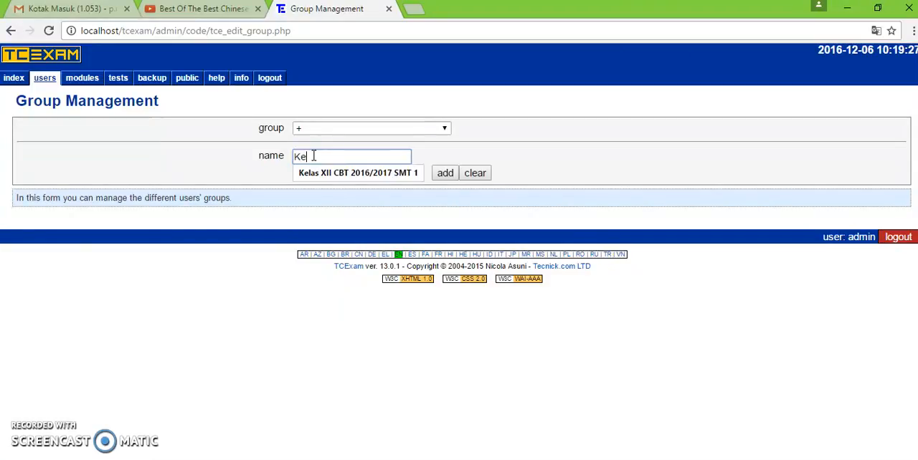
key("BackSpace")
key("BackSpace")
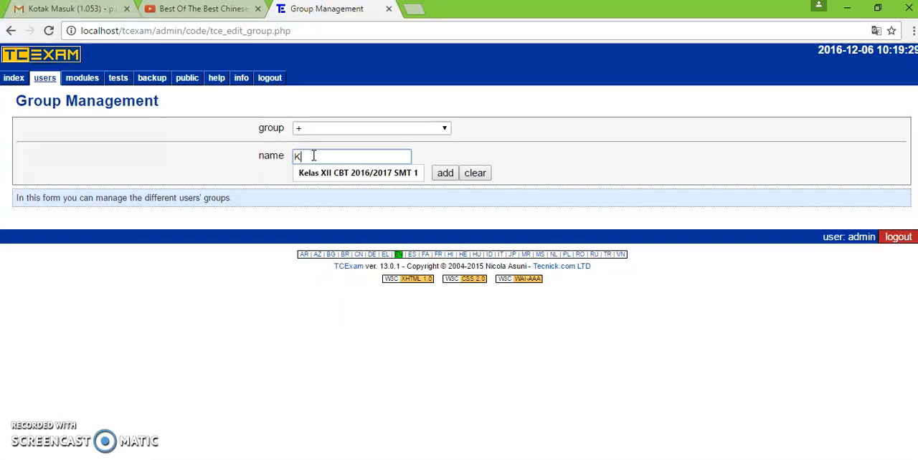
type("elas X1 RPL")
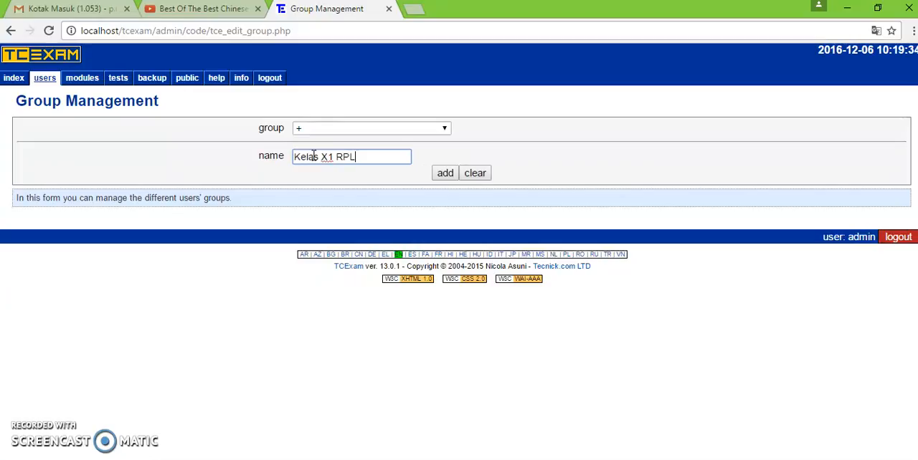
left_click(329, 162)
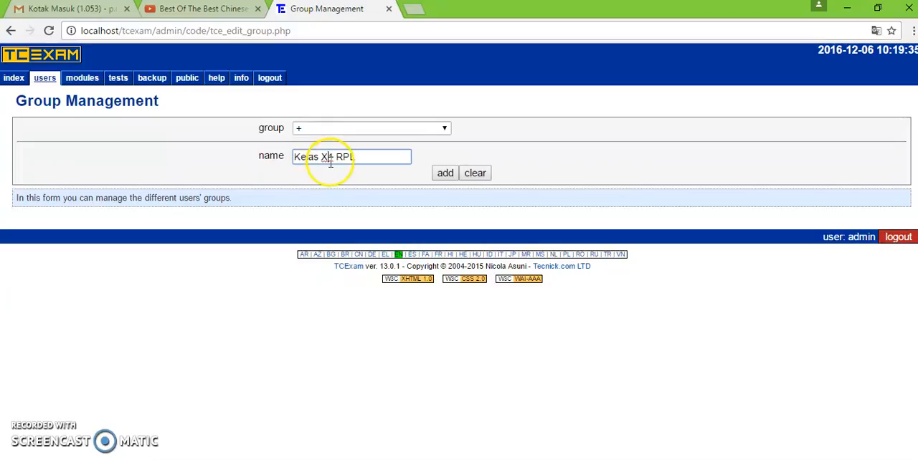
key("Delete")
type("11")
left_click(438, 179)
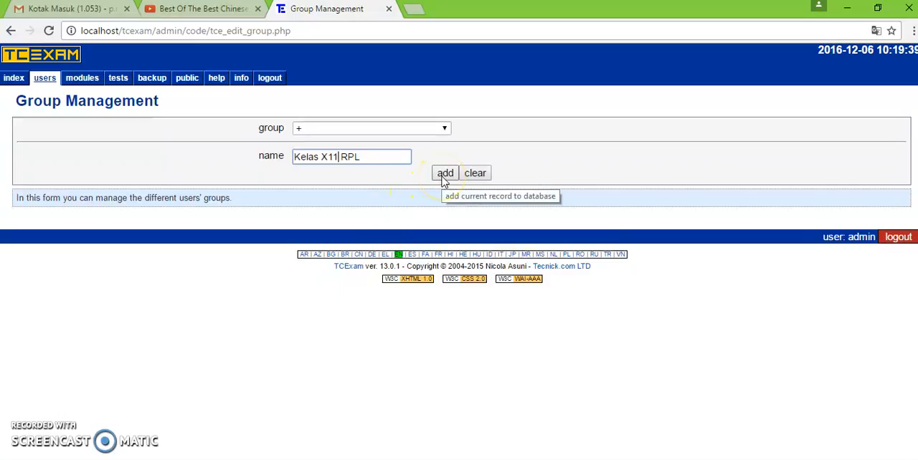
left_click(443, 176)
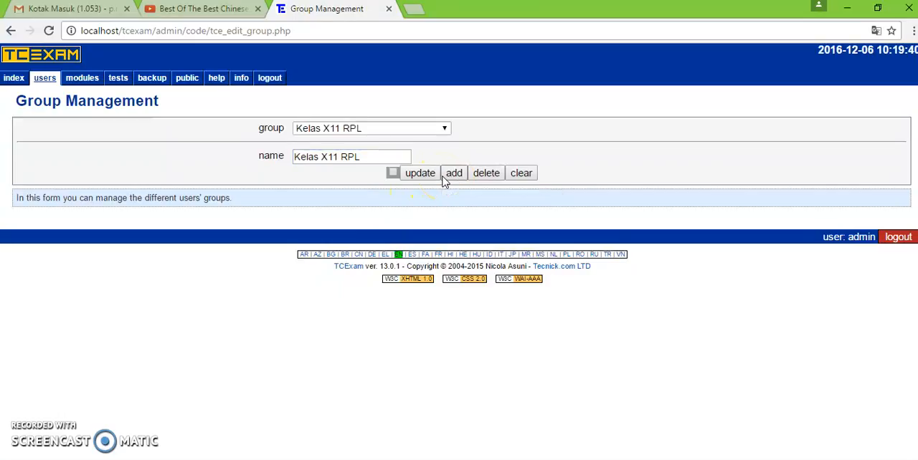
- Check the list of existing groups for the Kelas X11 RPL entry
left_click(424, 131)
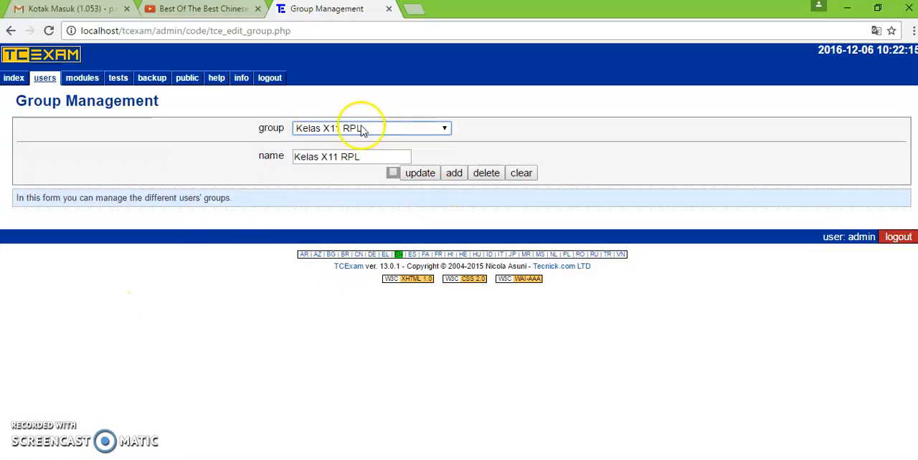
left_click(362, 129)
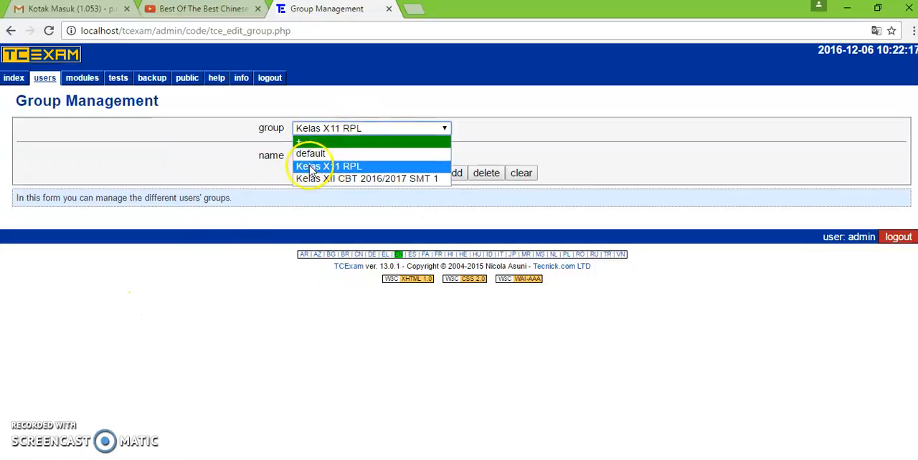
left_click(371, 168)
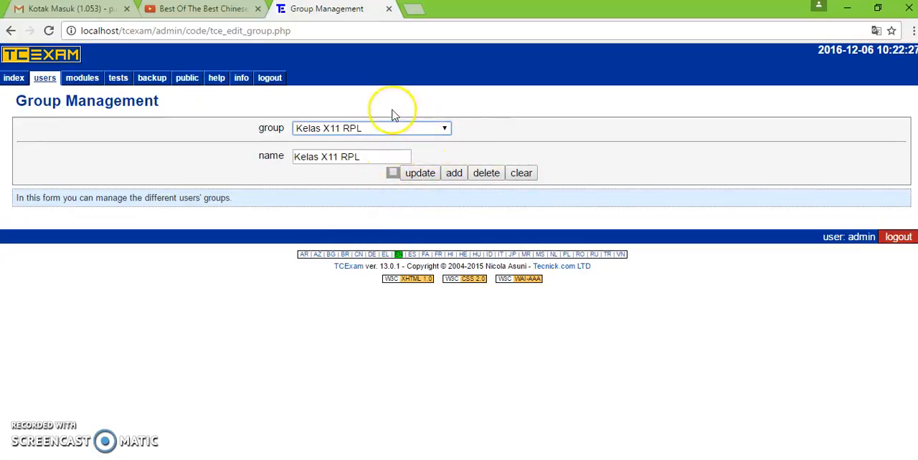
left_click(390, 134)
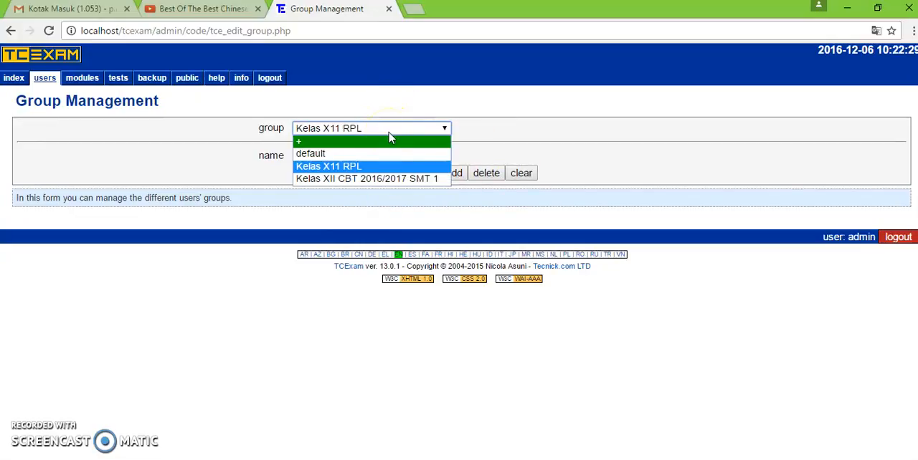
left_click(398, 201)
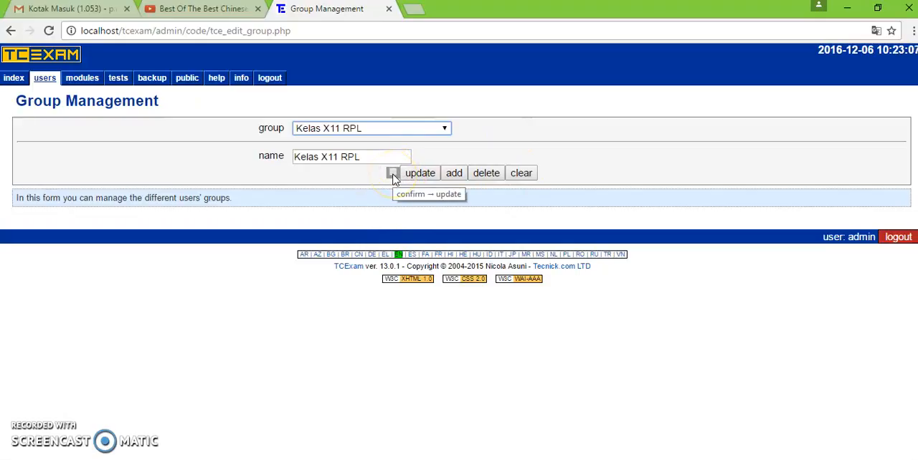
left_click(373, 130)
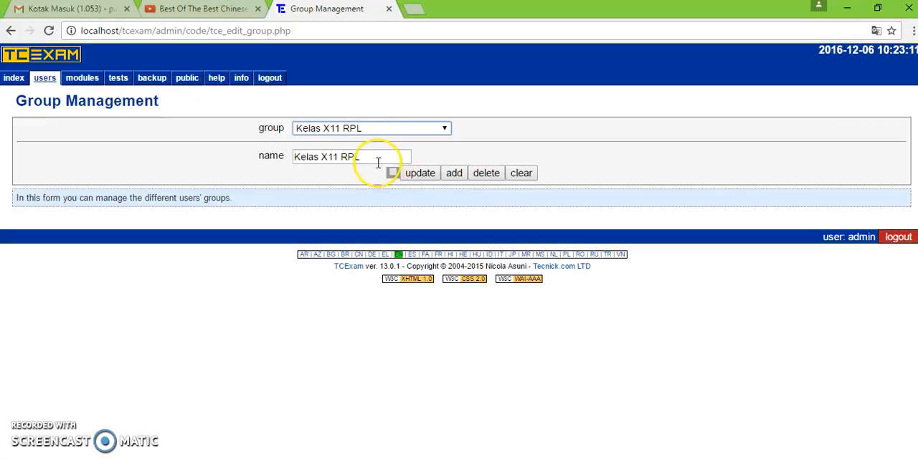
- Rename the group Kelas X11 RPL as "Kelas X11 TKJ", confirm the update, and check the group list
left_click(334, 161)
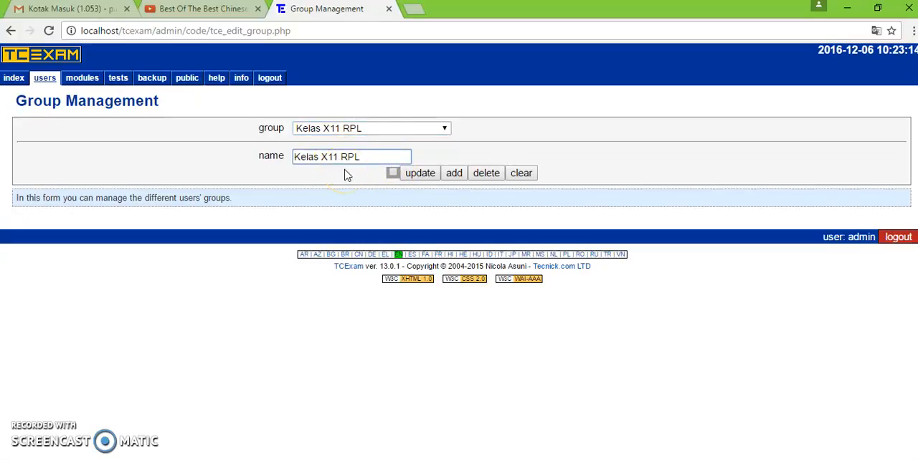
left_click(376, 127)
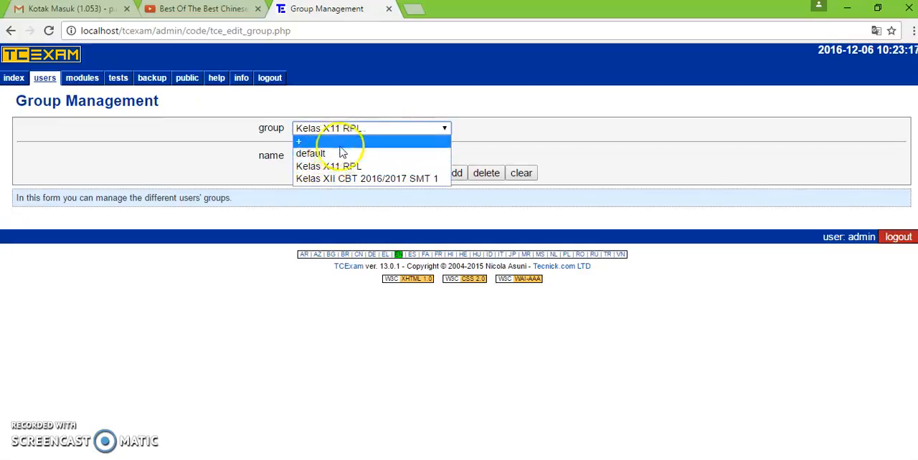
left_click(338, 166)
left_click(322, 157)
left_click(340, 157)
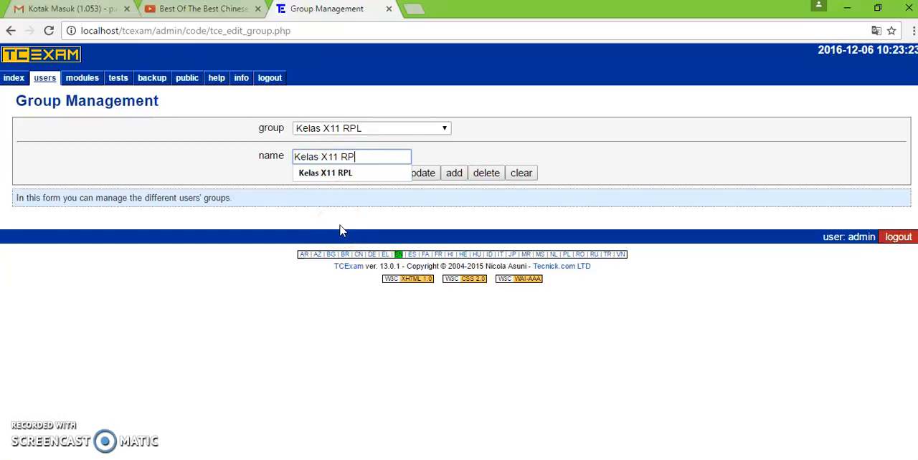
type("TKJ")
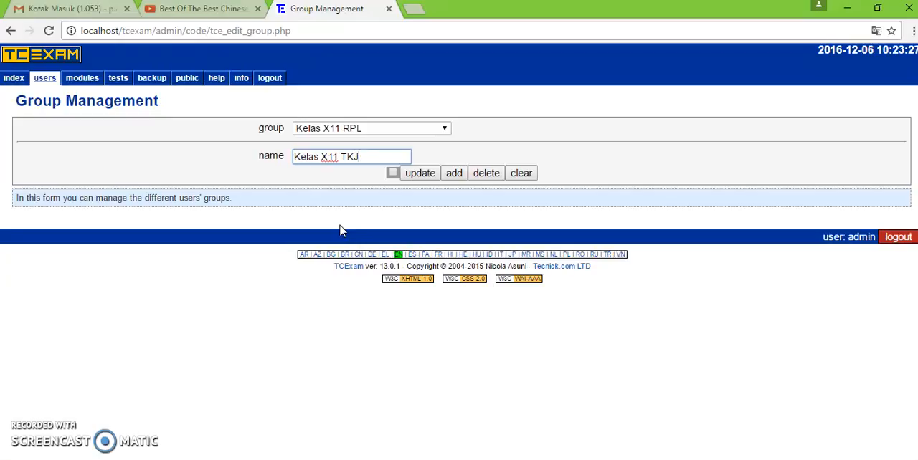
left_click(394, 175)
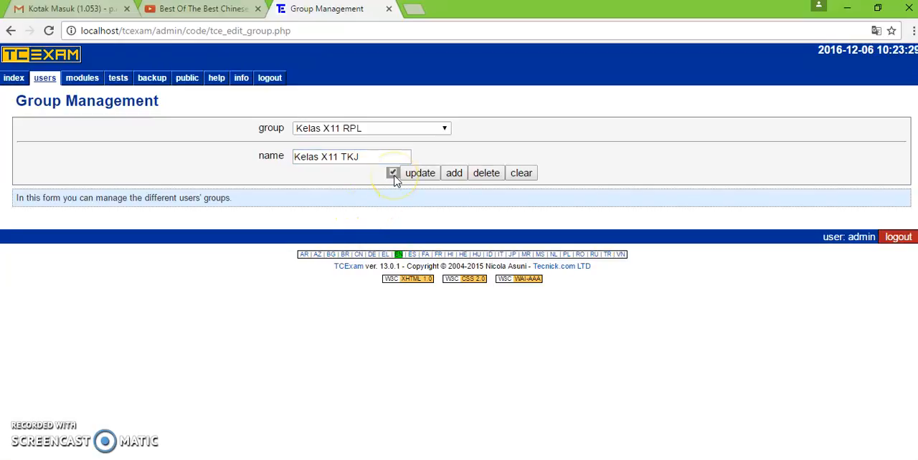
left_click(419, 174)
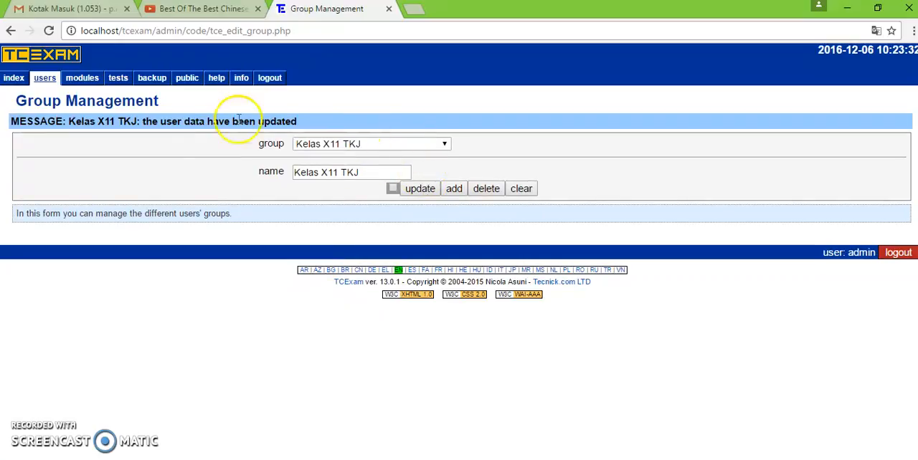
left_click(373, 145)
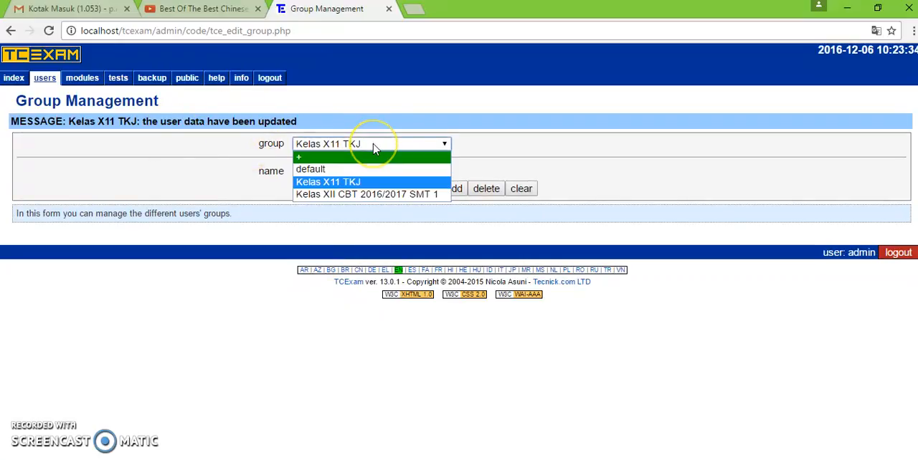
left_click(374, 145)
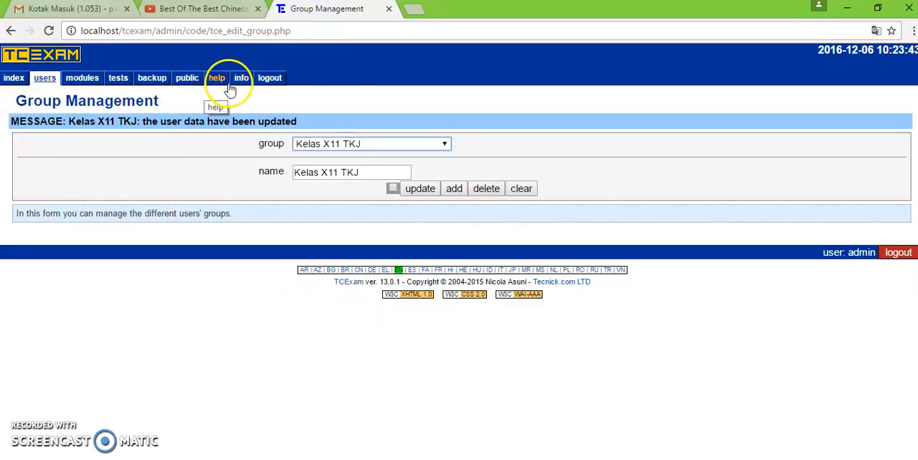
- View the administration index page and the About TCExam information page
left_click(14, 79)
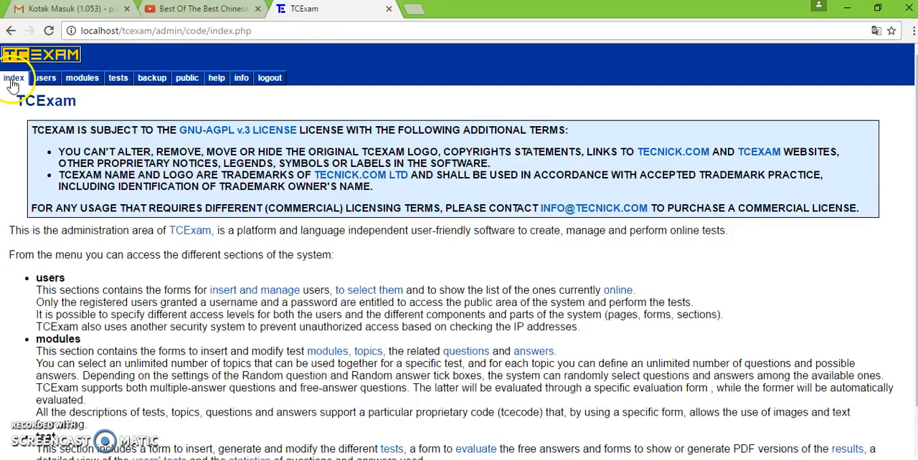
left_click(239, 80)
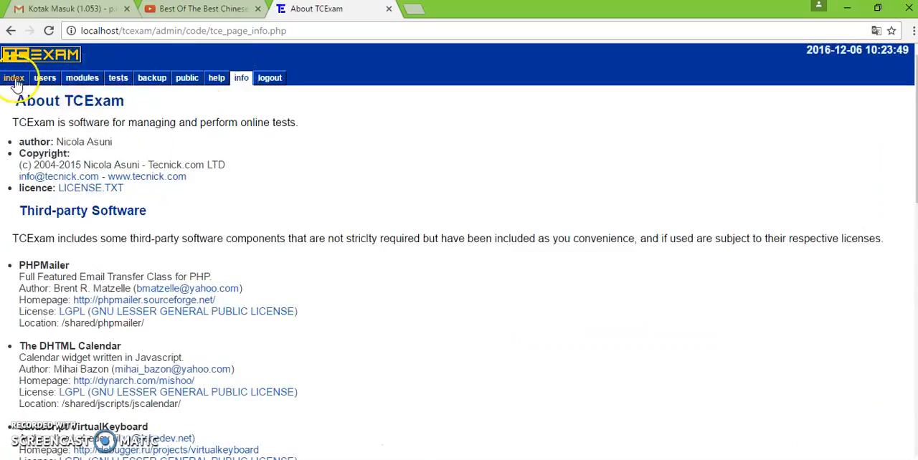
- Open the user management form, look through the existing users, and keep the new-user entry selected
left_click(14, 79)
mouse_move(124, 80)
mouse_move(79, 80)
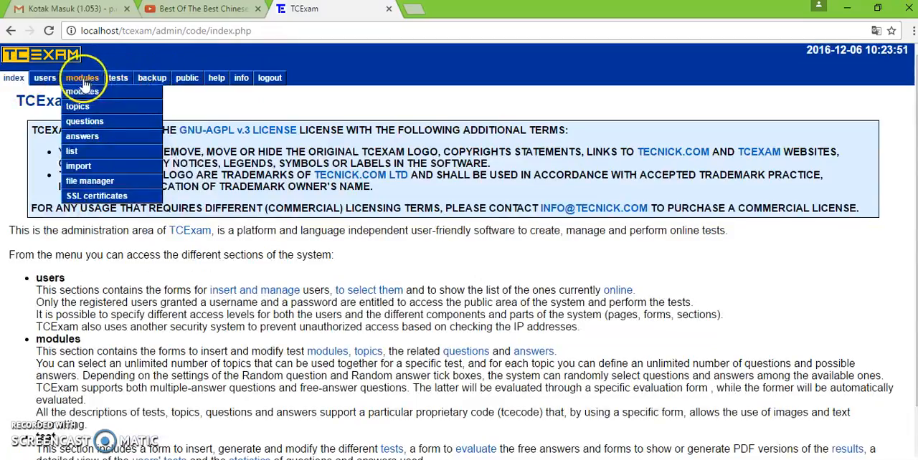
mouse_move(45, 80)
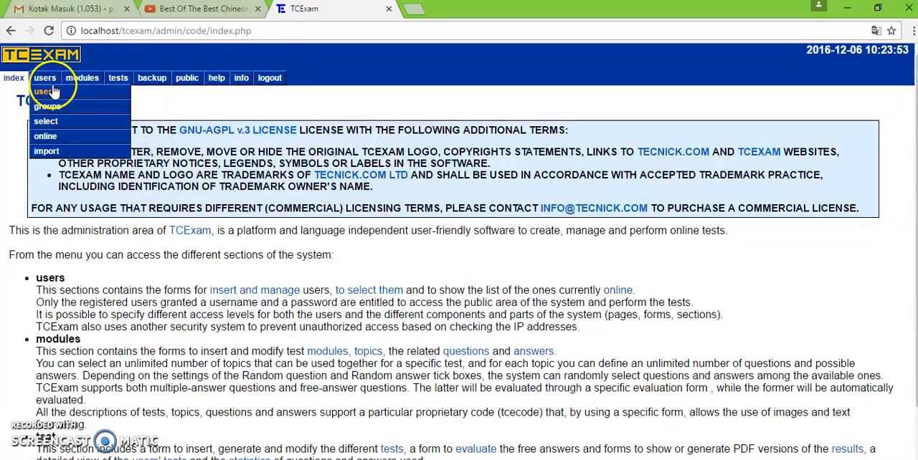
left_click(54, 94)
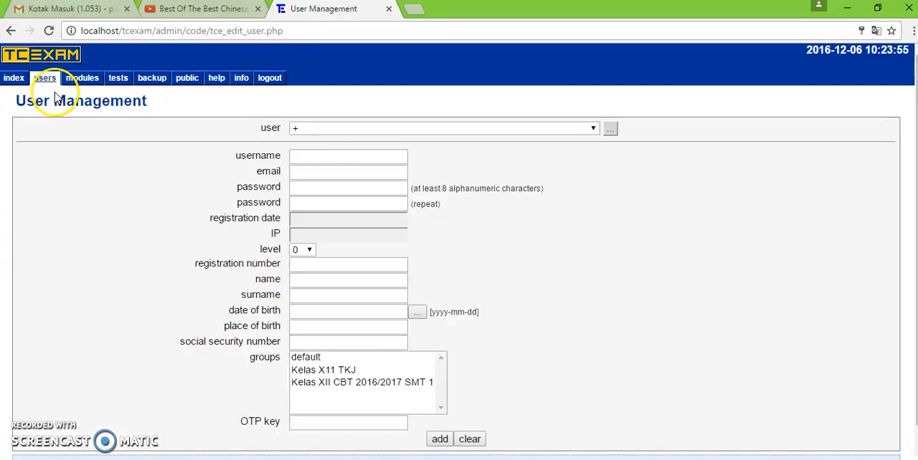
left_click(398, 128)
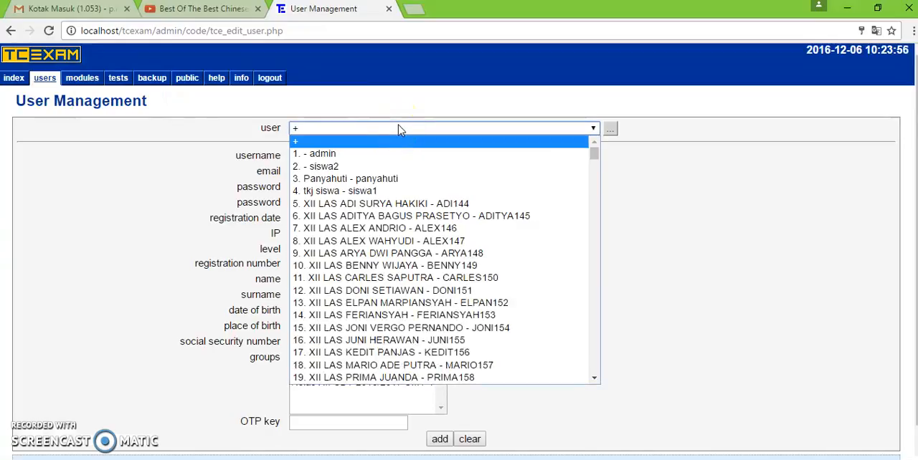
left_click(393, 146)
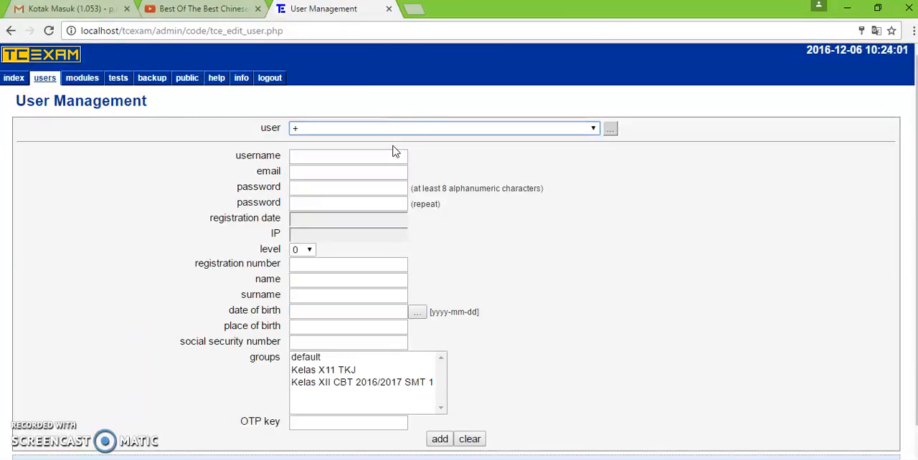
- Enter the new user's username and e-mail address
left_click(373, 157)
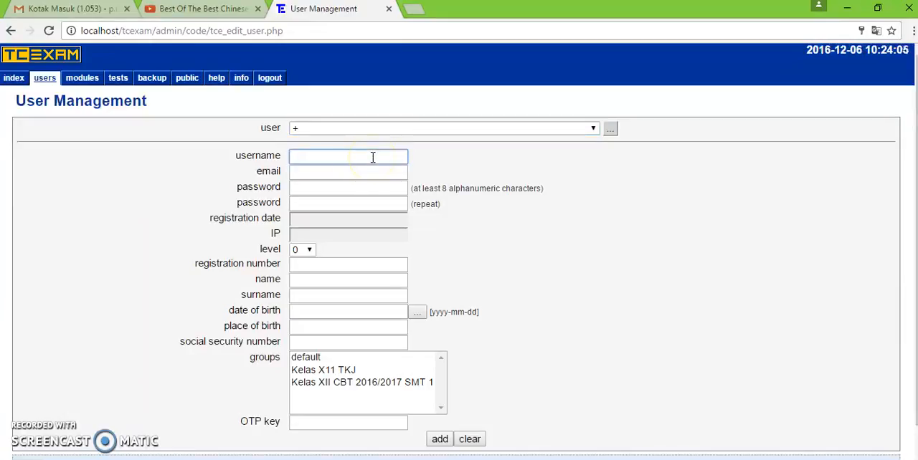
type("andi")
left_click(367, 171)
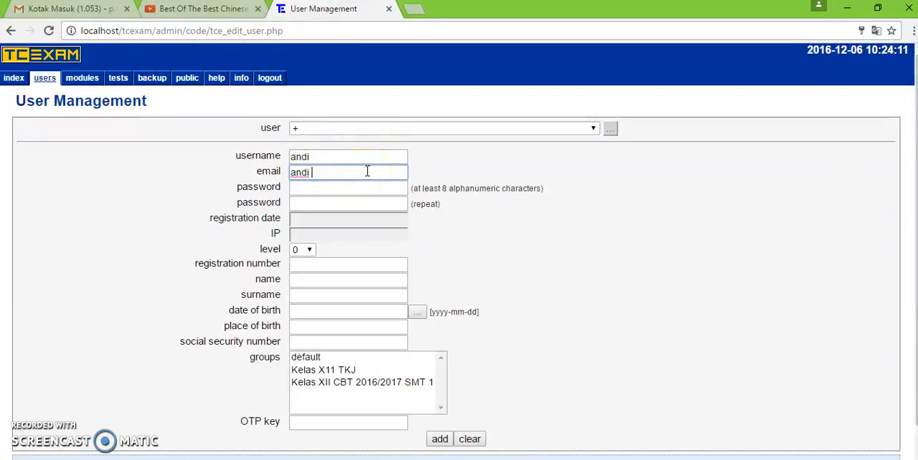
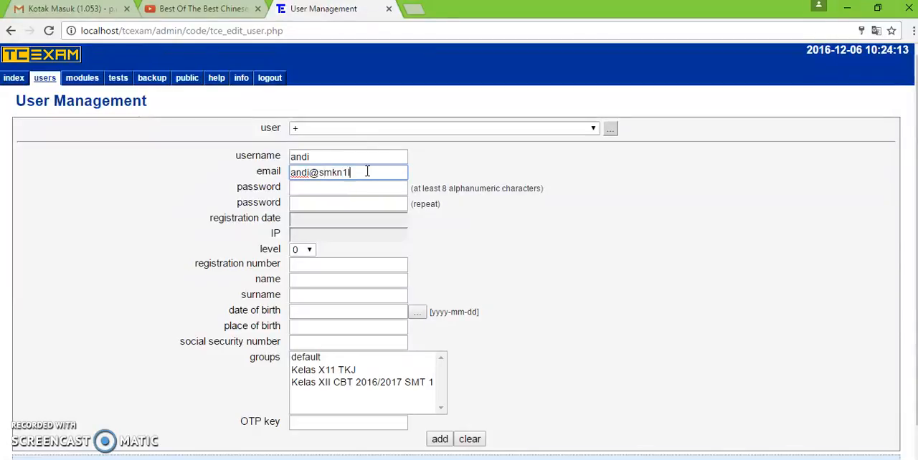
- Enter the new user's account password and repeat it in the confirmation field
key("Tab")
type("12345")
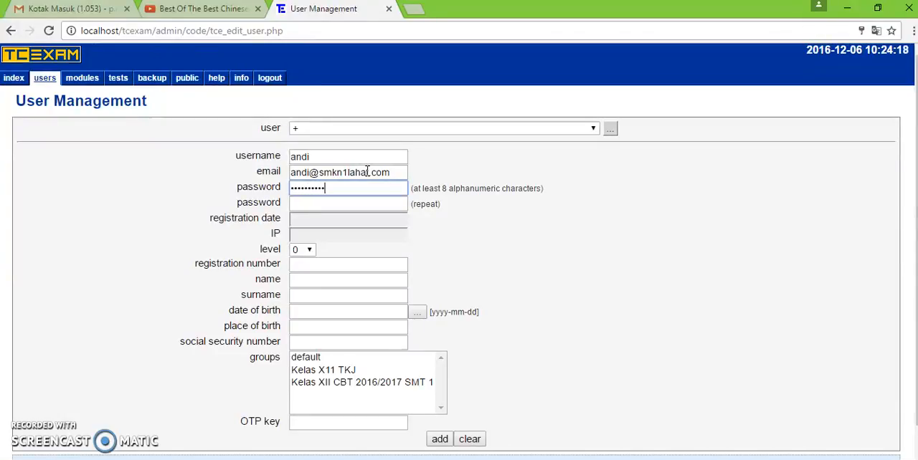
left_click(324, 204)
type("1234567")
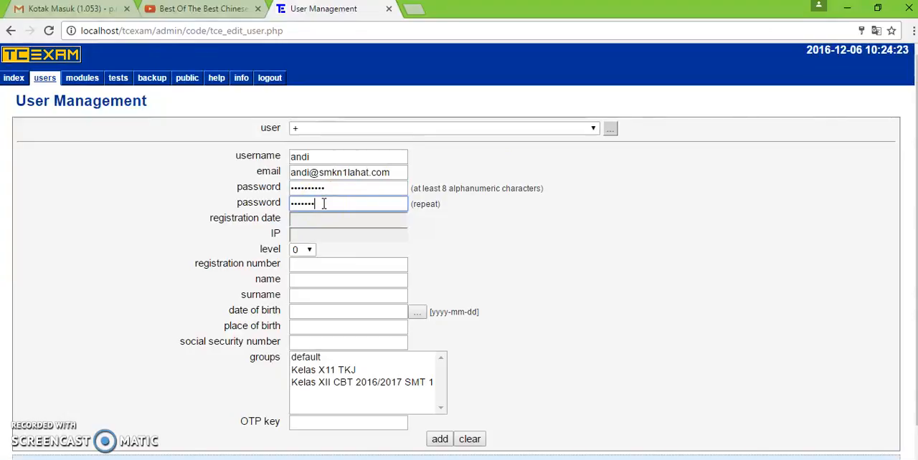
type("890")
- Set the user's level to 1, assign the group Kelas X11 TKJ, and add the user
left_click(309, 250)
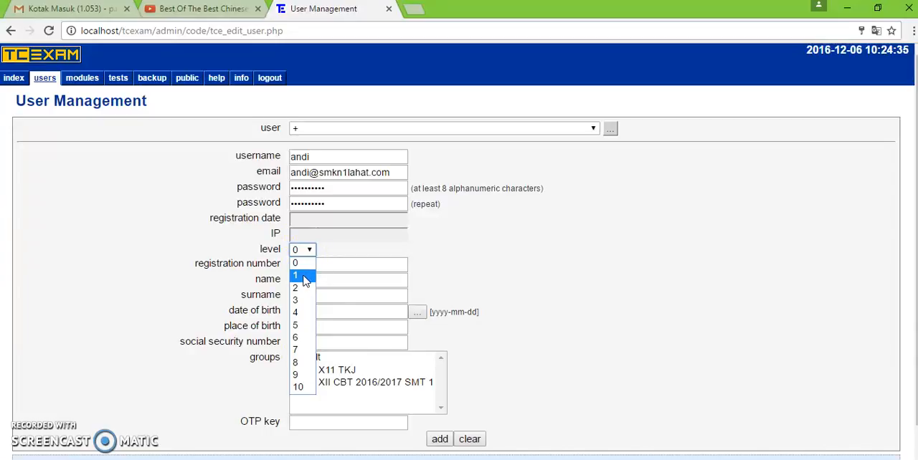
left_click(303, 276)
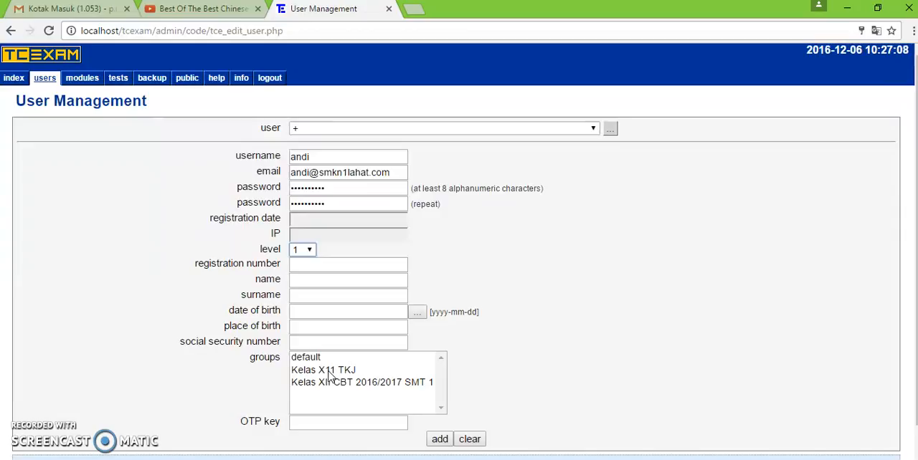
left_click(328, 372)
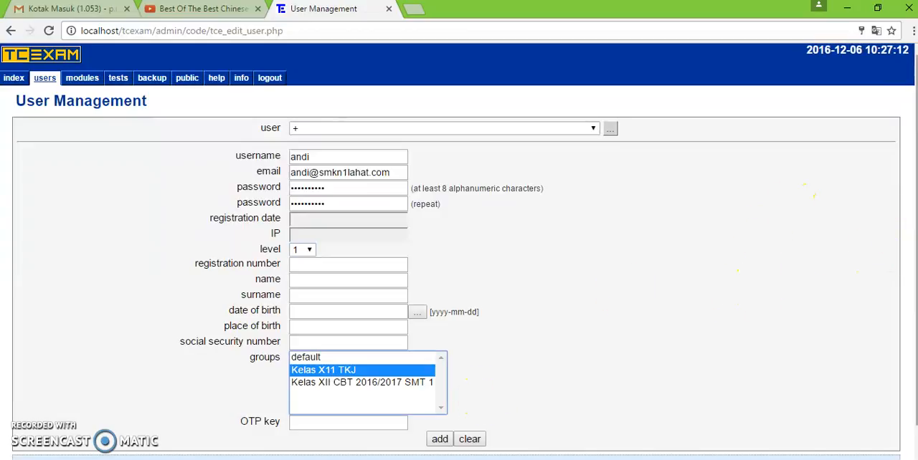
scroll(431, 344, "down", 2)
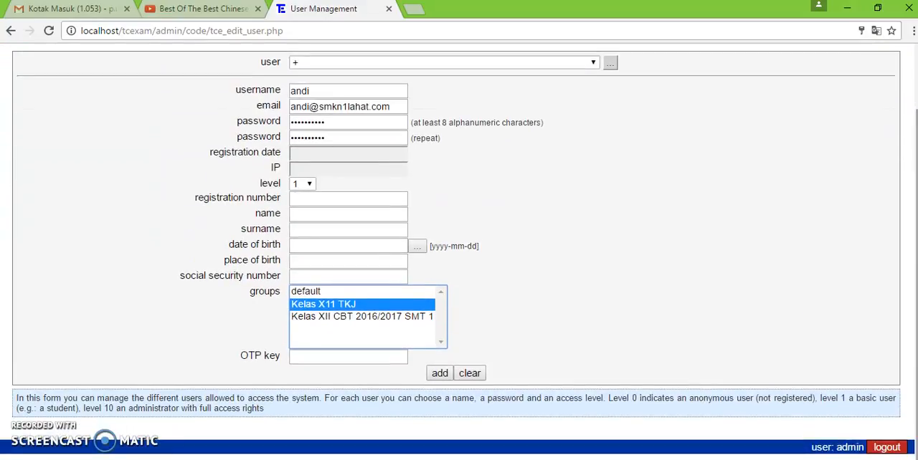
left_click(439, 374)
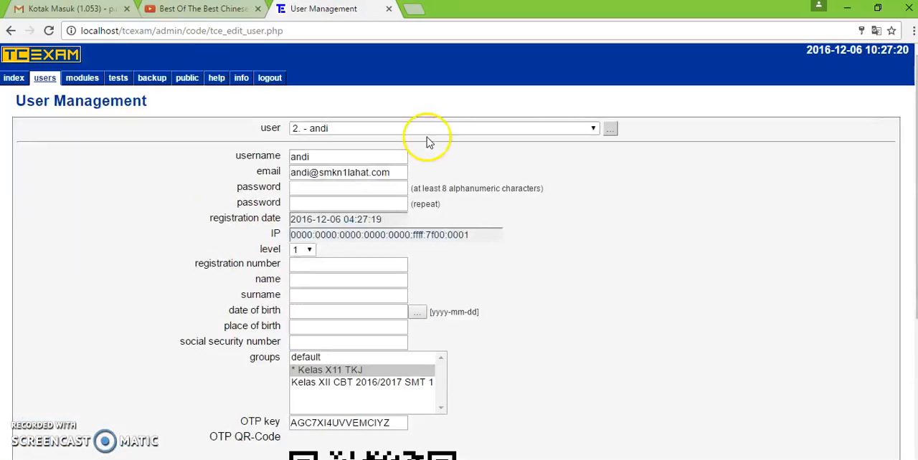
left_click(423, 129)
left_click(423, 129)
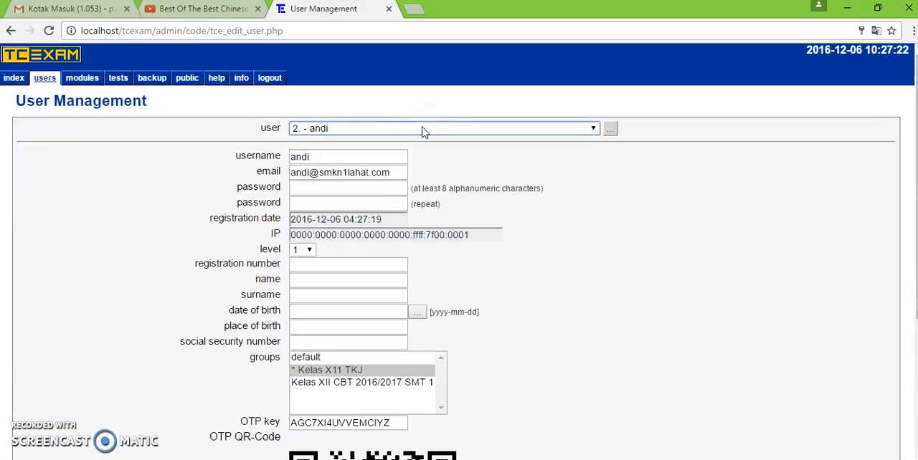
- Tick the update confirmation for the new user and fill in the user's full name
left_click_drag(915, 245, 907, 354)
left_click(400, 451)
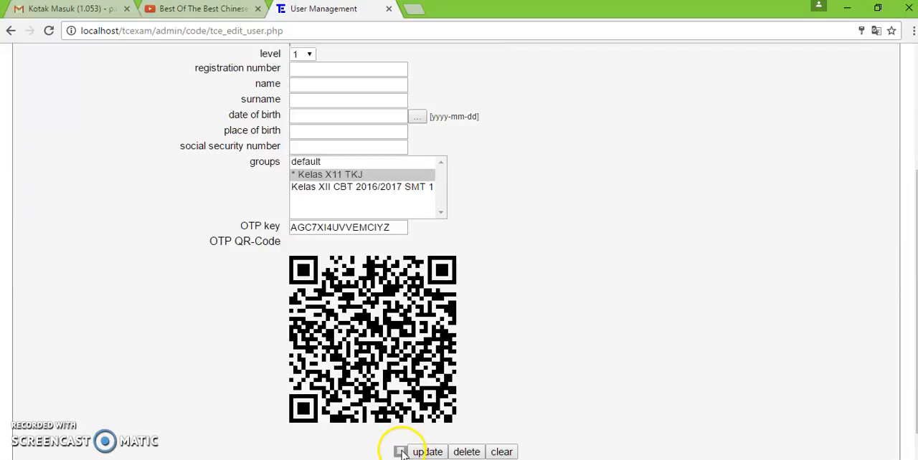
left_click(350, 89)
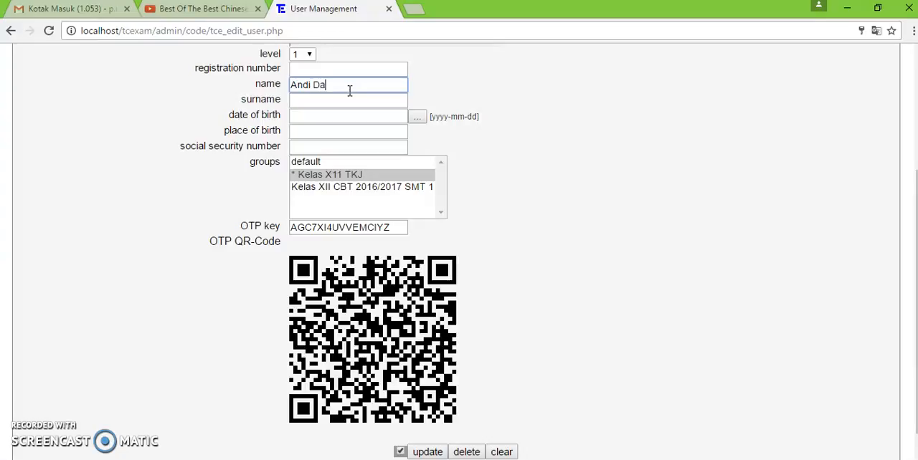
key("Tab")
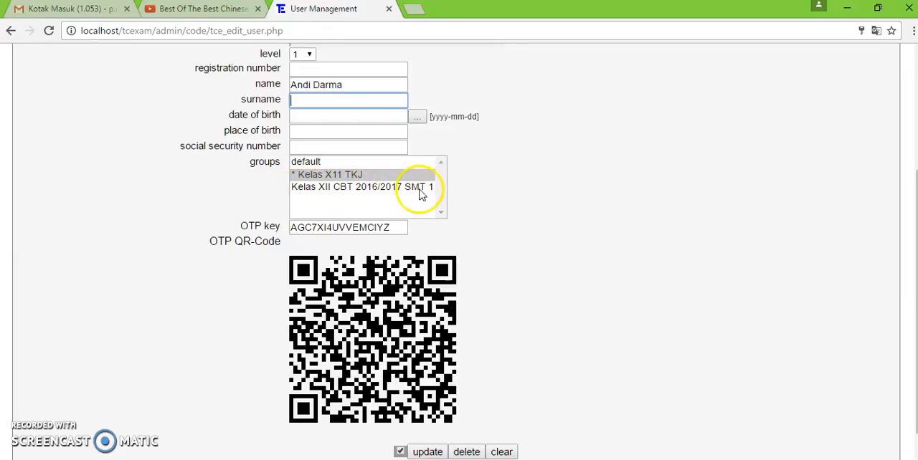
- Set the user's surname field to the class name "XII TKJ"
left_click(296, 101)
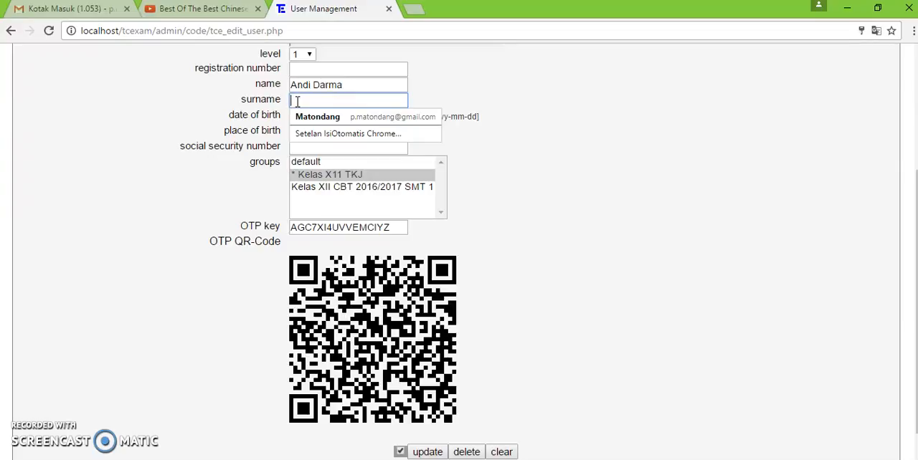
type("TK")
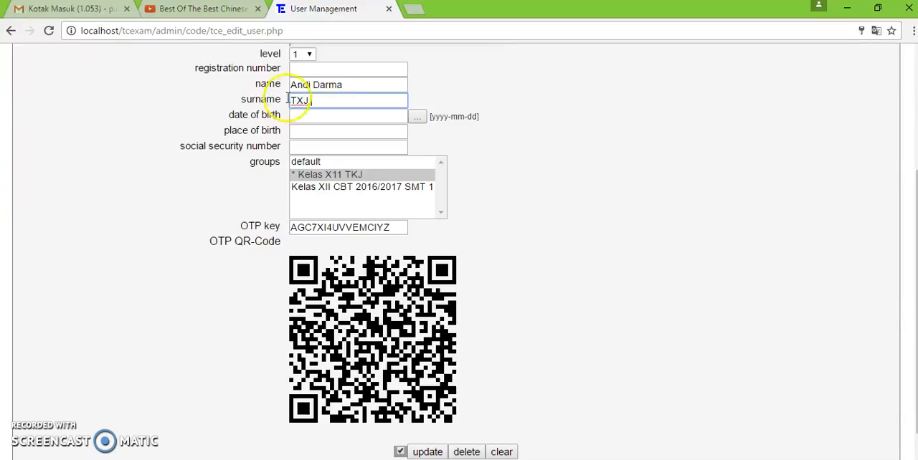
type("J ")
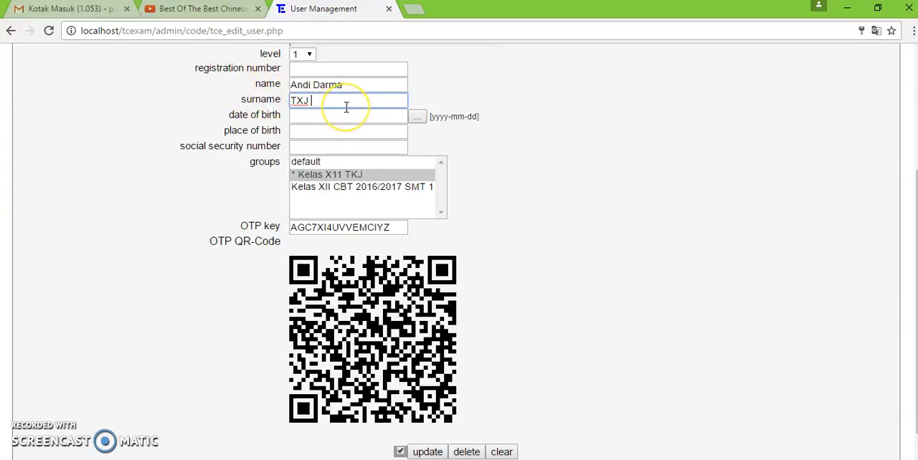
type("Kelas")
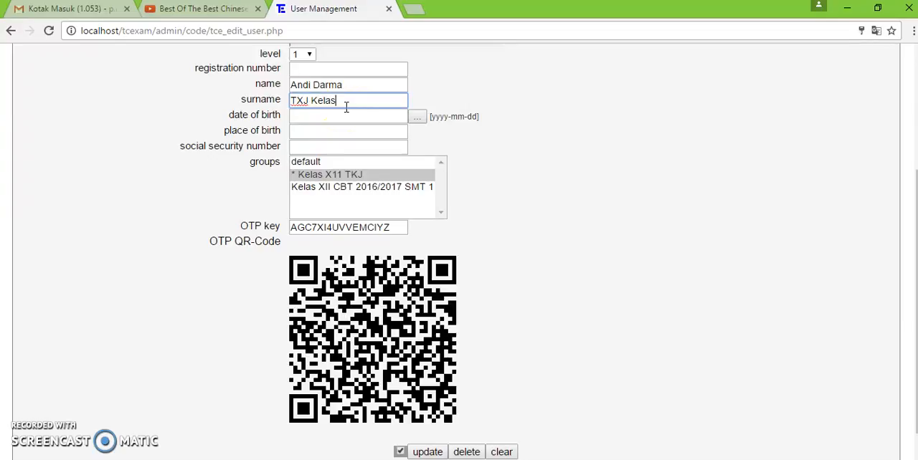
key("BackSpace")
key("BackSpace")
key("BackSpace")
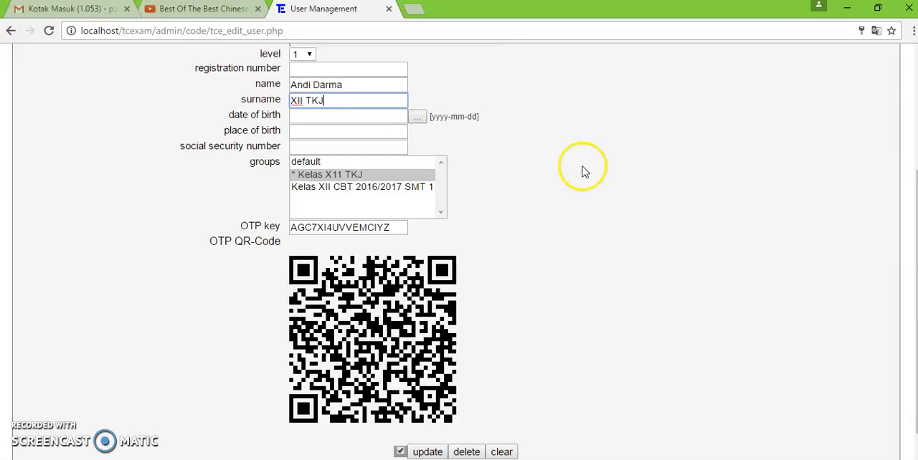
- Save the confirmed update of the user's data and check the entry in the user list
scroll(459, 307, "down", 2)
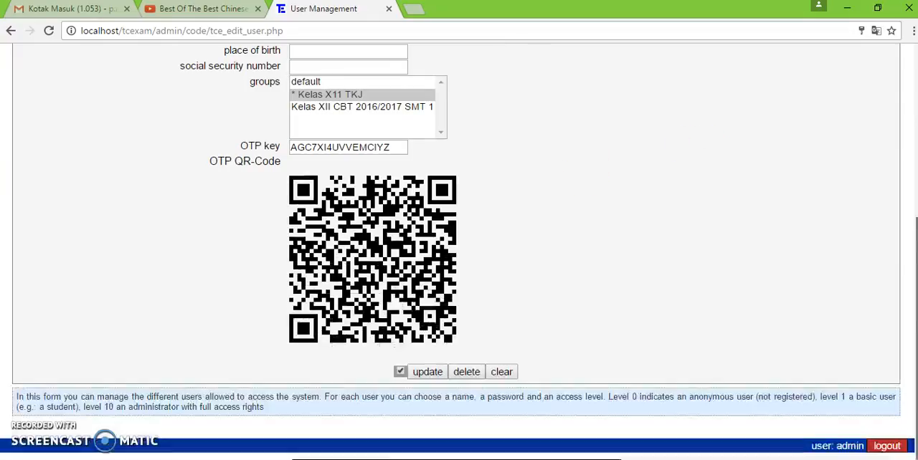
left_click(402, 373)
left_click(424, 373)
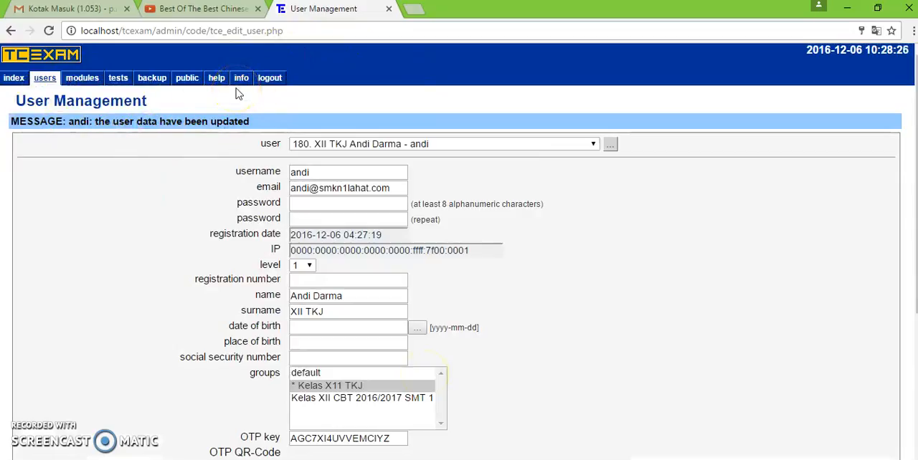
left_click(426, 145)
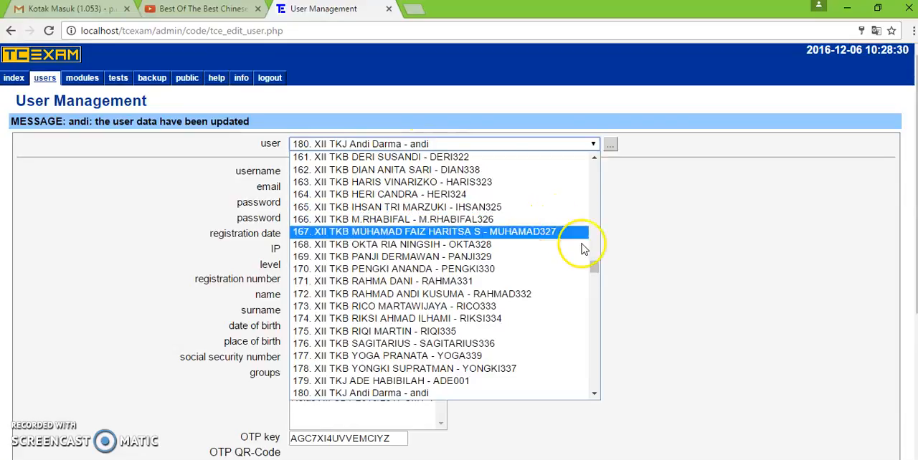
left_click(685, 201)
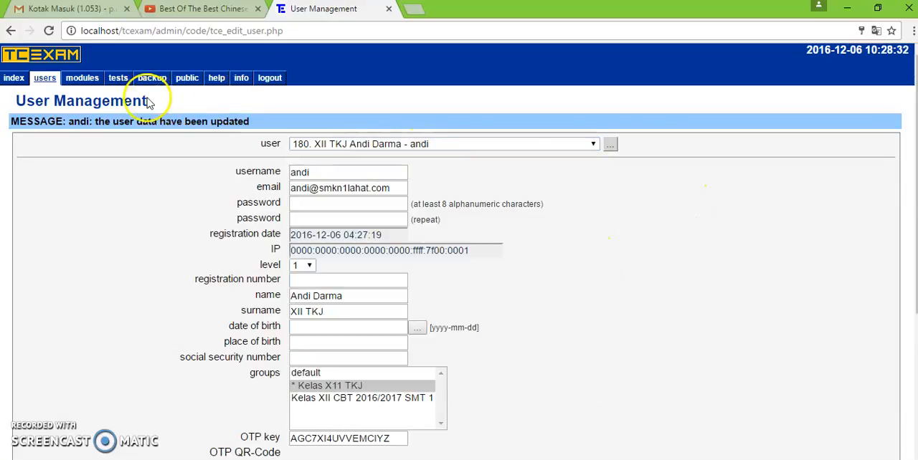
- Open the modules management form and check the list of existing modules
mouse_move(46, 79)
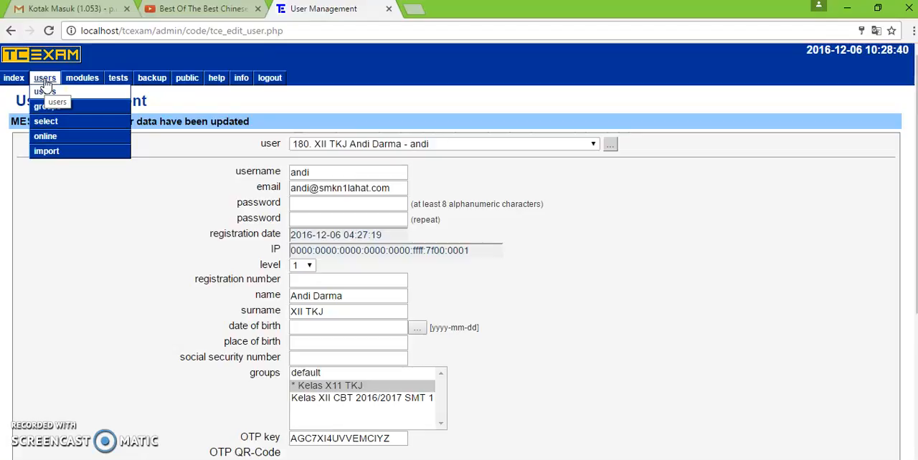
mouse_move(78, 81)
left_click(81, 106)
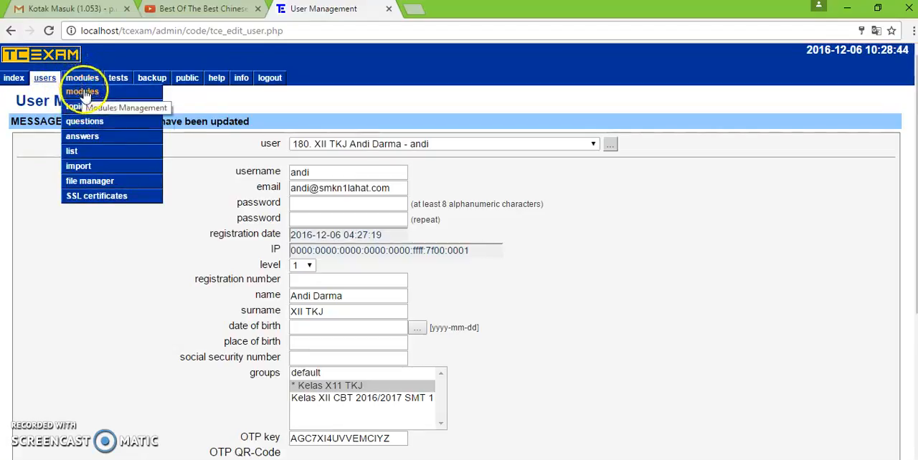
left_click(82, 89)
left_click(309, 132)
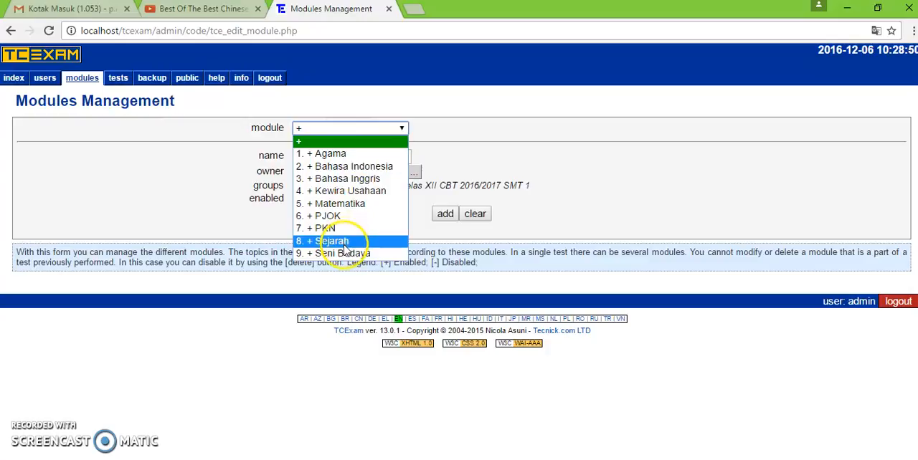
left_click(430, 156)
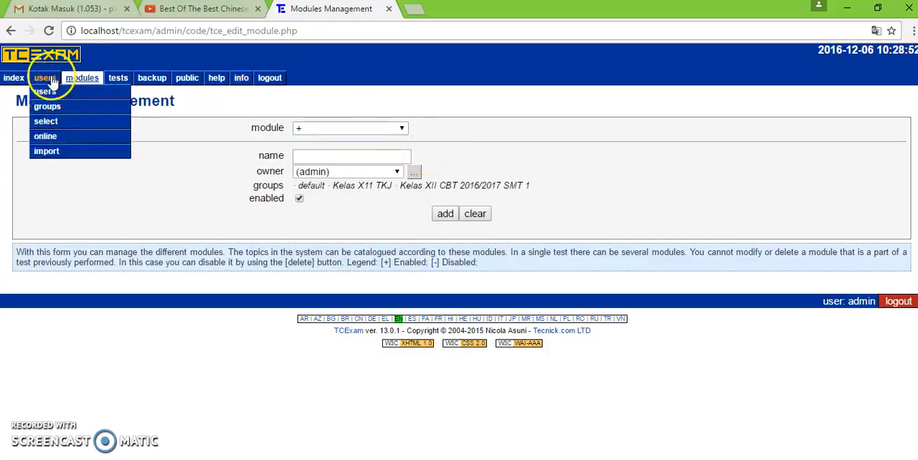
- Keep the new-module entry selected and enter "Pemrograman Dasar" as the module name
left_click(310, 133)
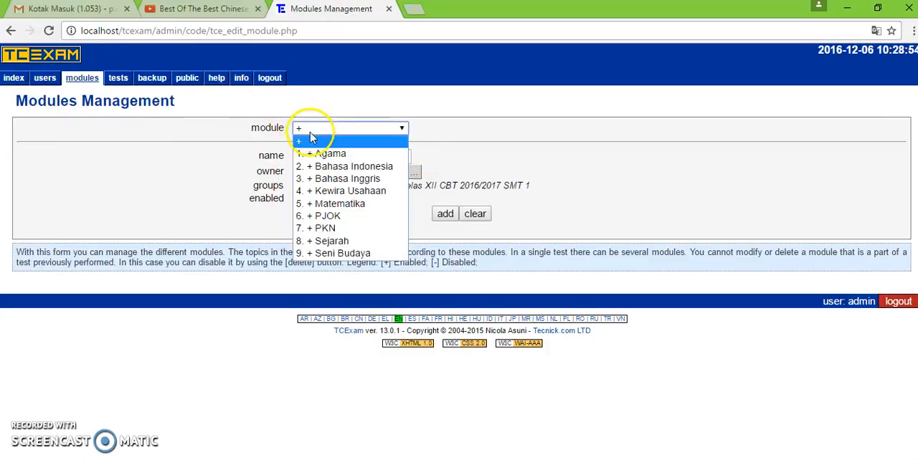
left_click(308, 135)
left_click(313, 159)
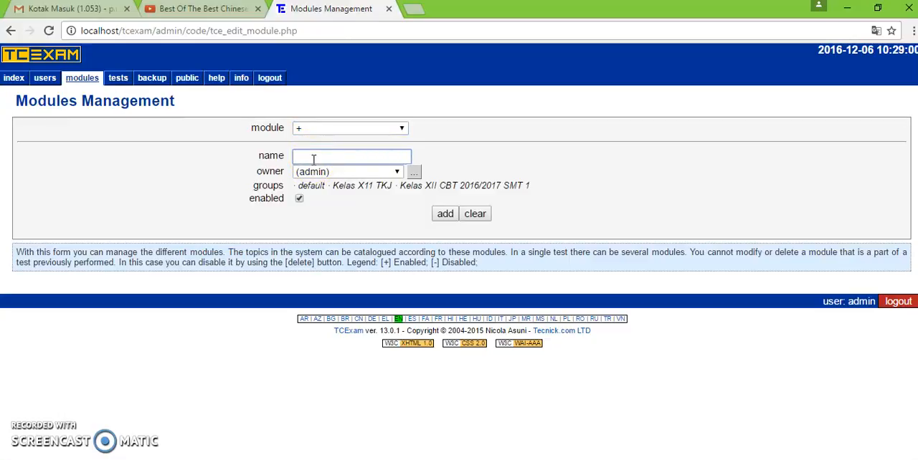
type("Pemrograman Dasar")
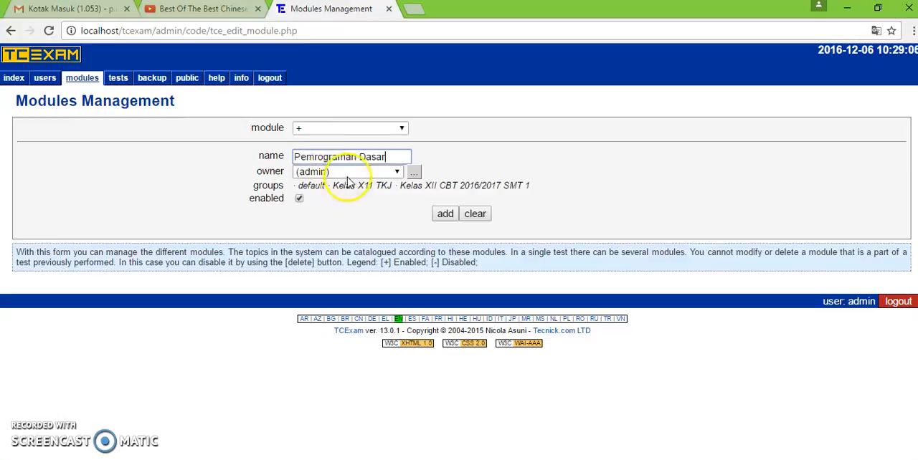
- Assign the Pemrograman Dasar module to the admin owner, add it, and check its entry in the module list
left_click(356, 176)
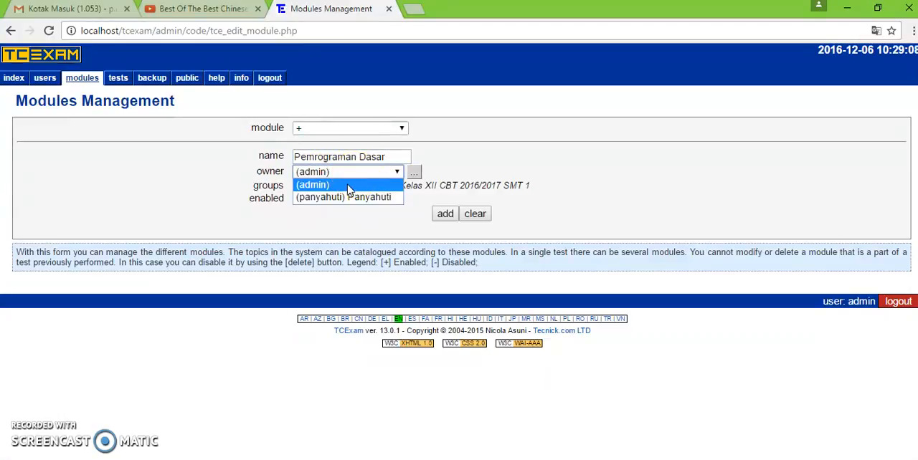
left_click(348, 185)
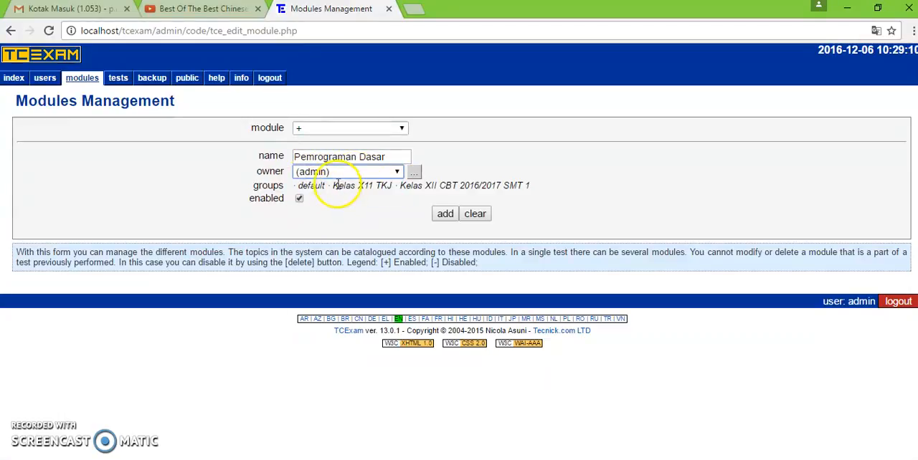
left_click(324, 173)
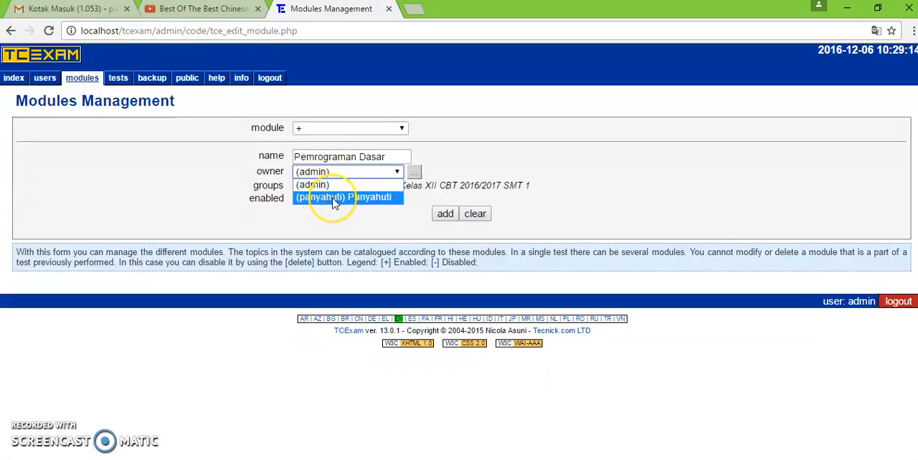
left_click(331, 198)
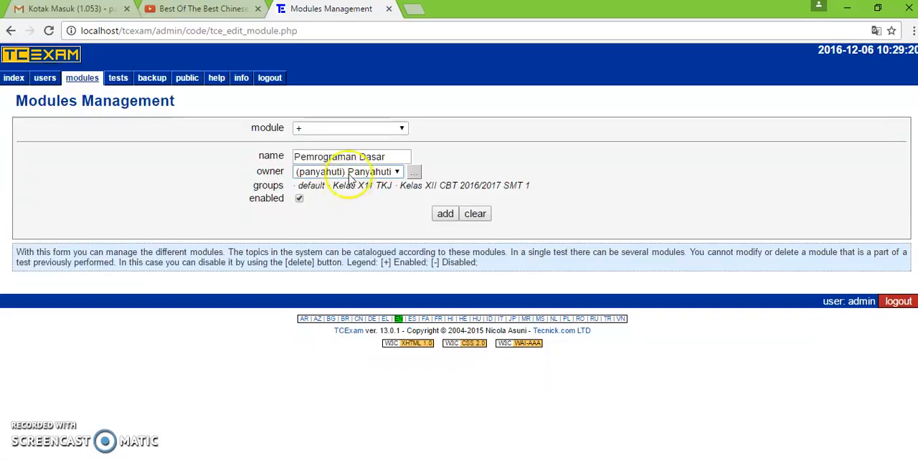
left_click(351, 177)
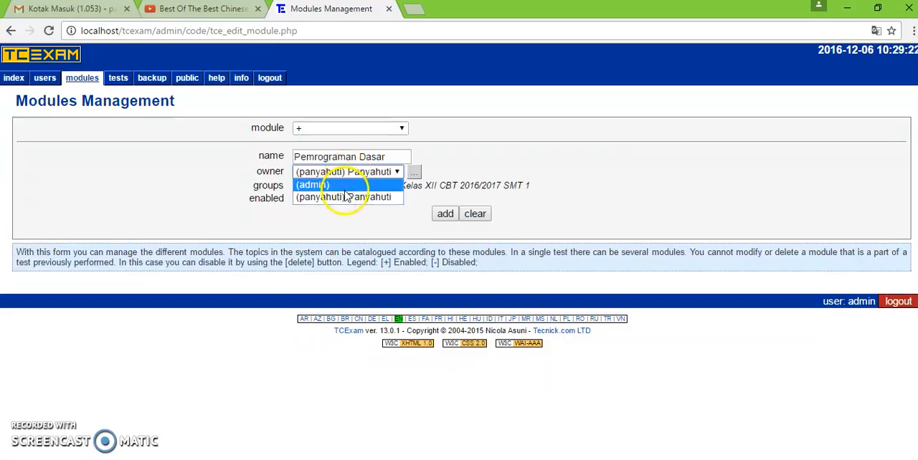
left_click(344, 190)
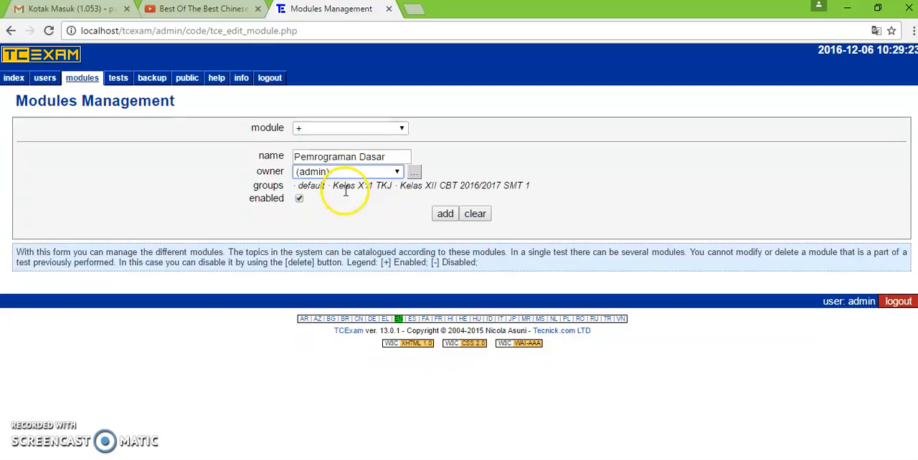
left_click(445, 216)
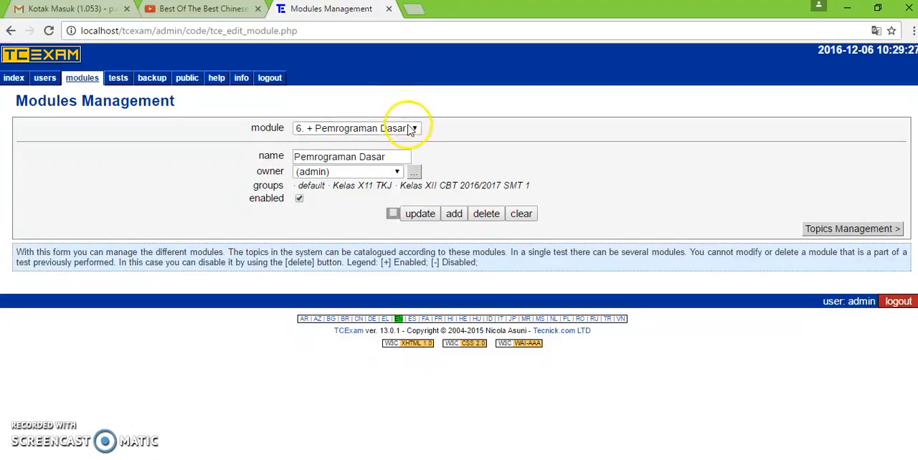
left_click(410, 129)
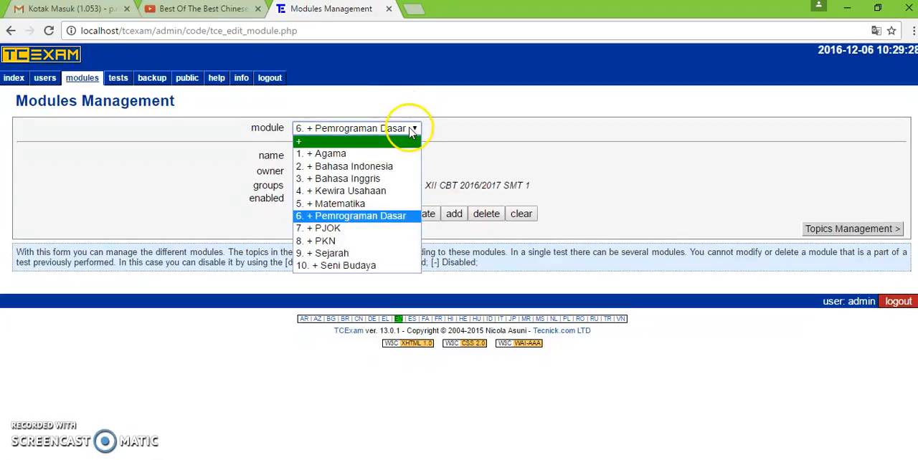
left_click(385, 217)
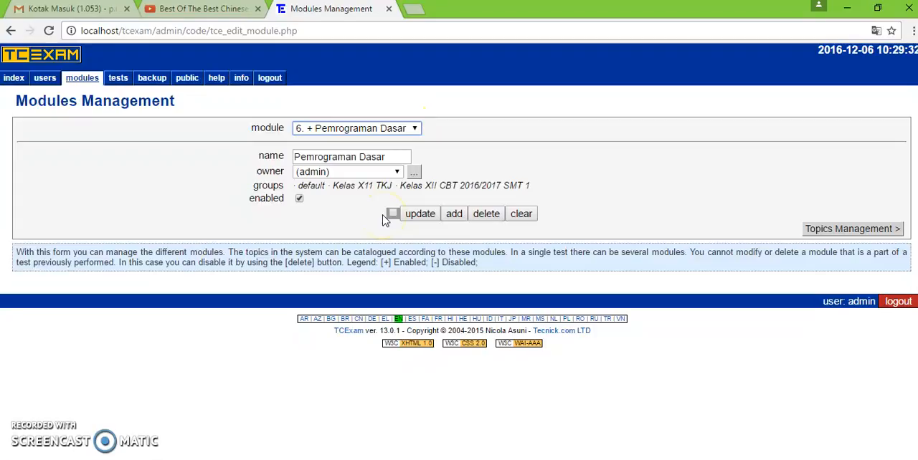
- Open the topics management form and view the Agama module's existing topic "AGAMA UAS 2016/2017 Kelas XII" as an example
mouse_move(97, 81)
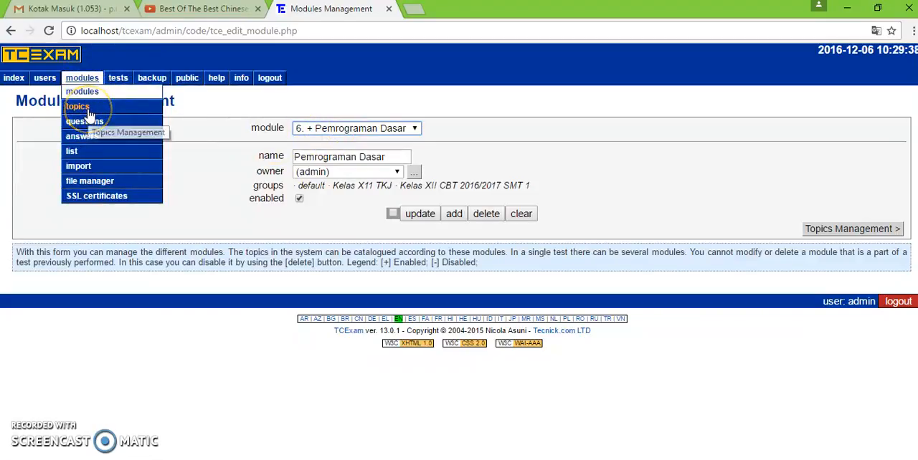
left_click(89, 111)
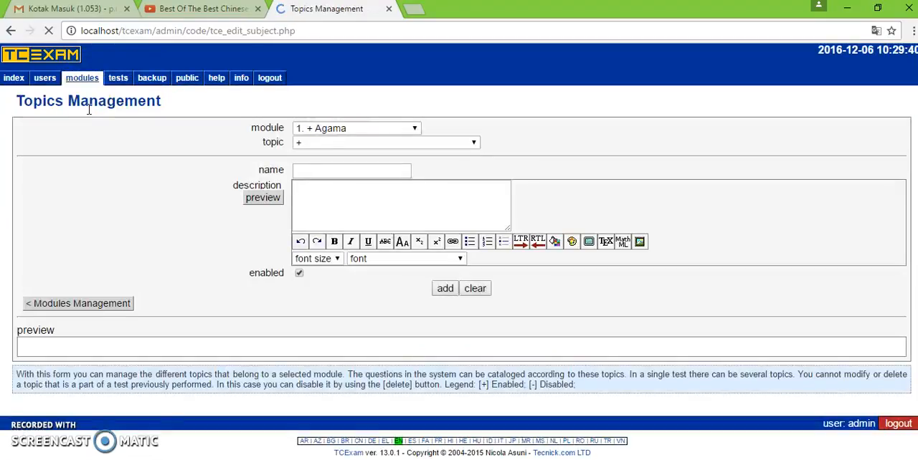
left_click(444, 217)
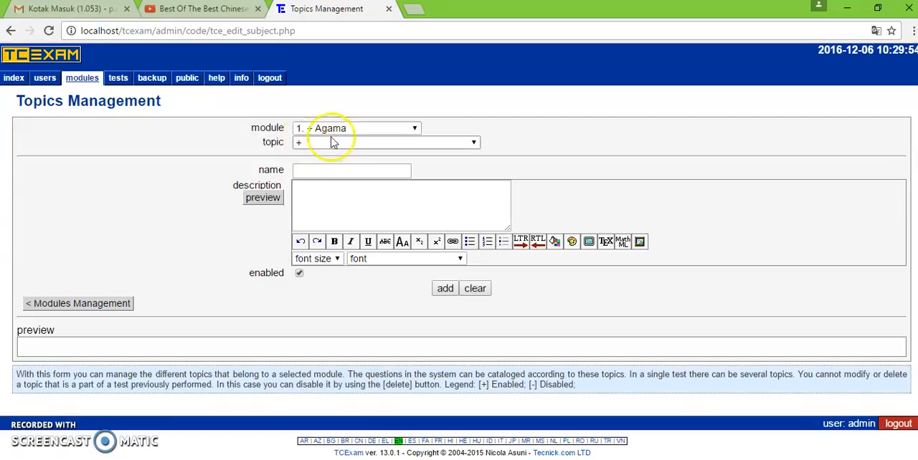
left_click(352, 142)
left_click(353, 128)
left_click(353, 128)
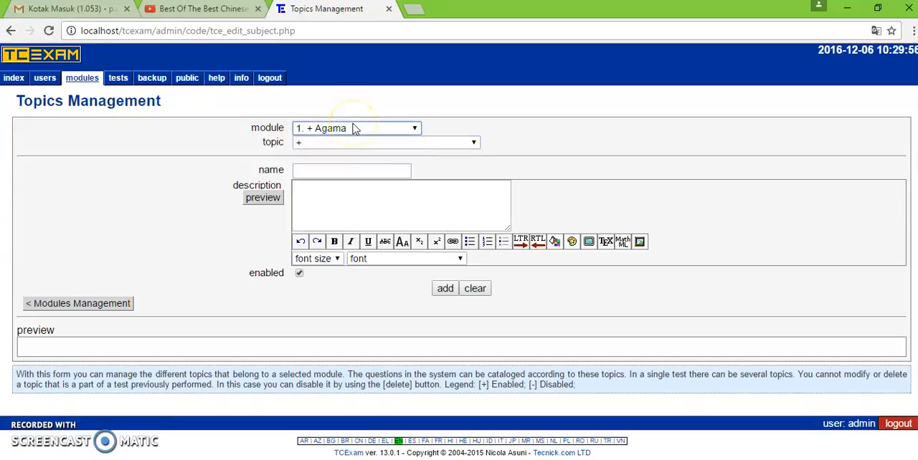
left_click(362, 143)
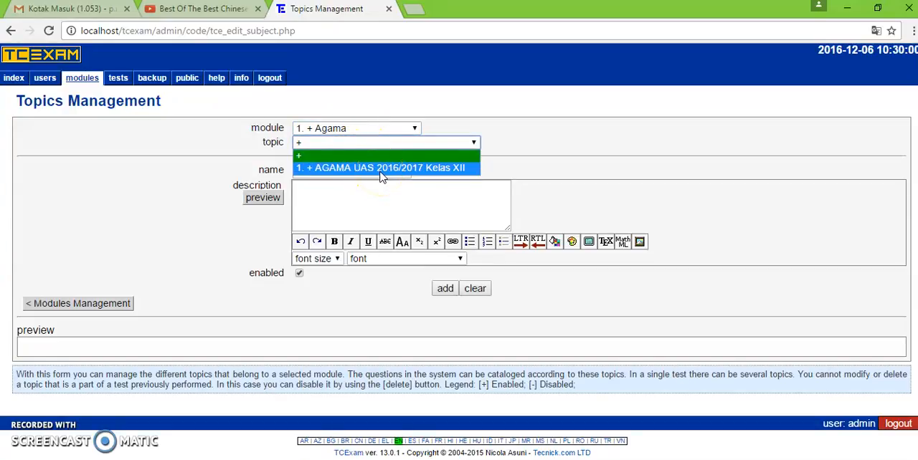
left_click(382, 171)
- Start a new topic in the Pemrograman Dasar module and name it "UAS Pemrogaman Kelas XI TKJ"
left_click(364, 129)
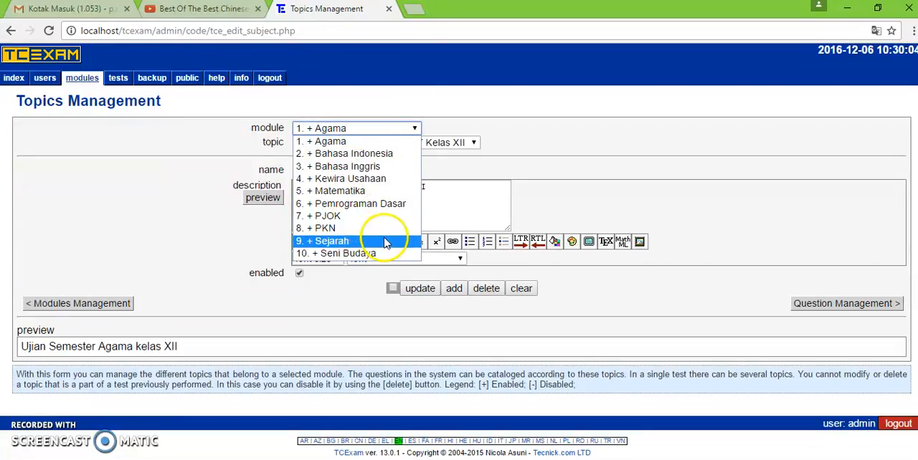
left_click(385, 206)
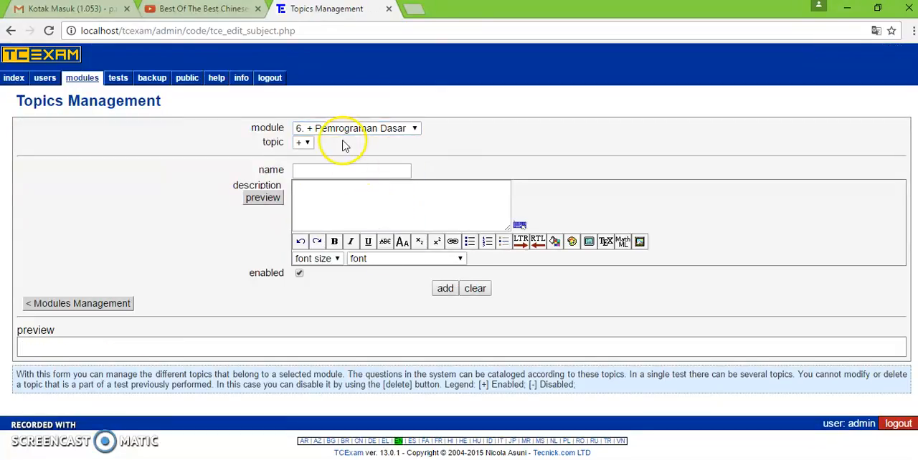
left_click(307, 142)
left_click(307, 152)
left_click(307, 170)
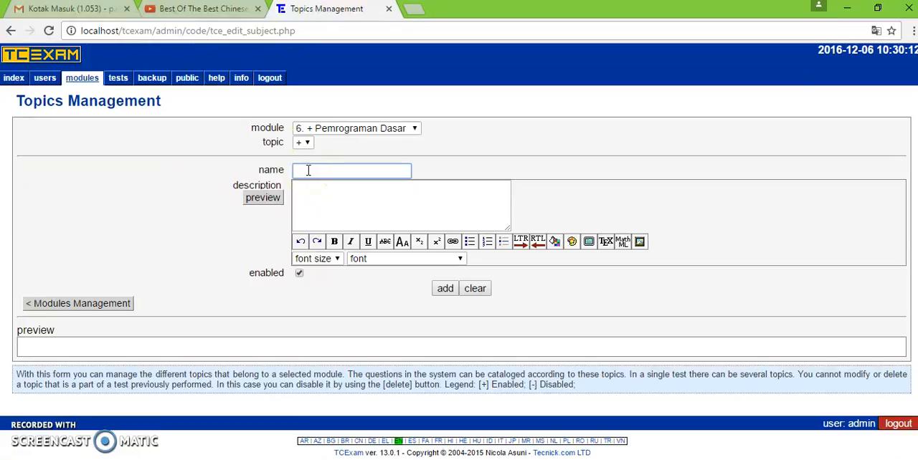
type("UAS Pemrogaman")
type("Kelas X")
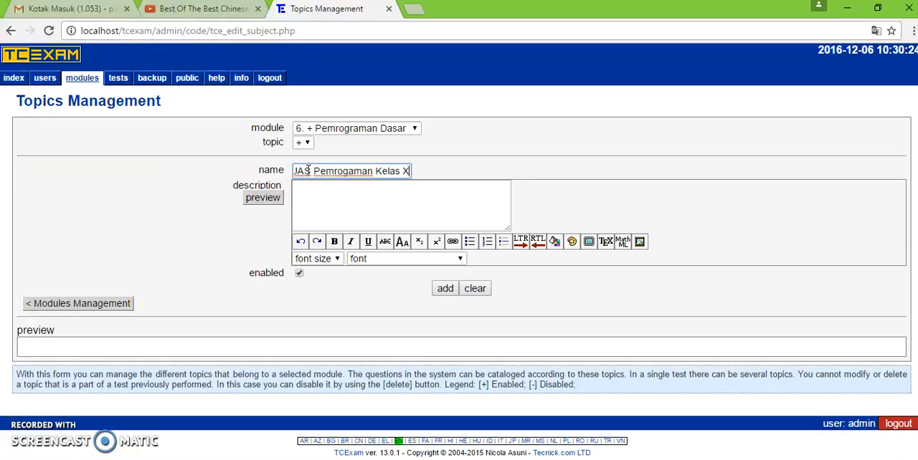
type("I TKJ")
- Copy the topic name "UAS Pemrogaman Kelas XI TKJ" into the description and add the topic
left_click(328, 199)
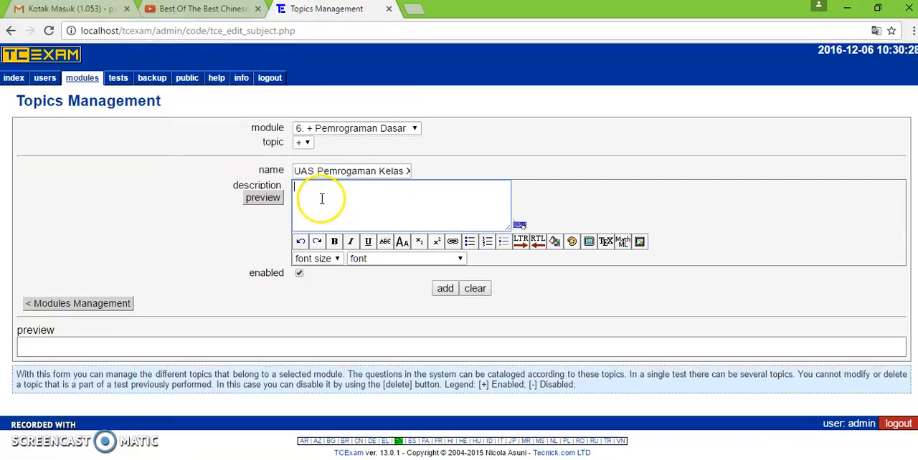
left_click(297, 172)
key("ctrl+a")
key("ctrl+c")
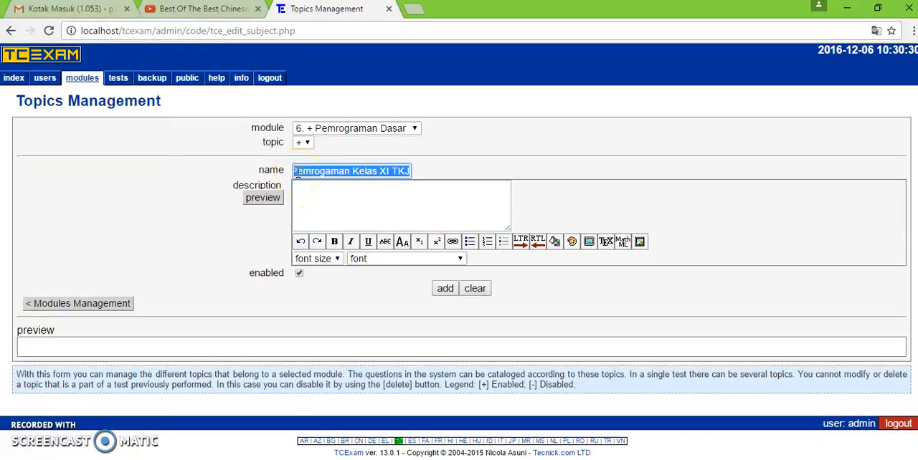
left_click(308, 195)
key("ctrl+v")
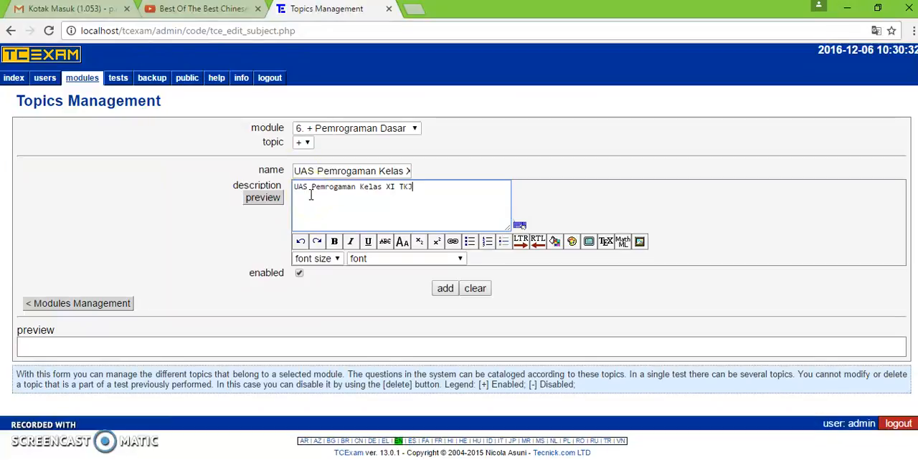
left_click(446, 289)
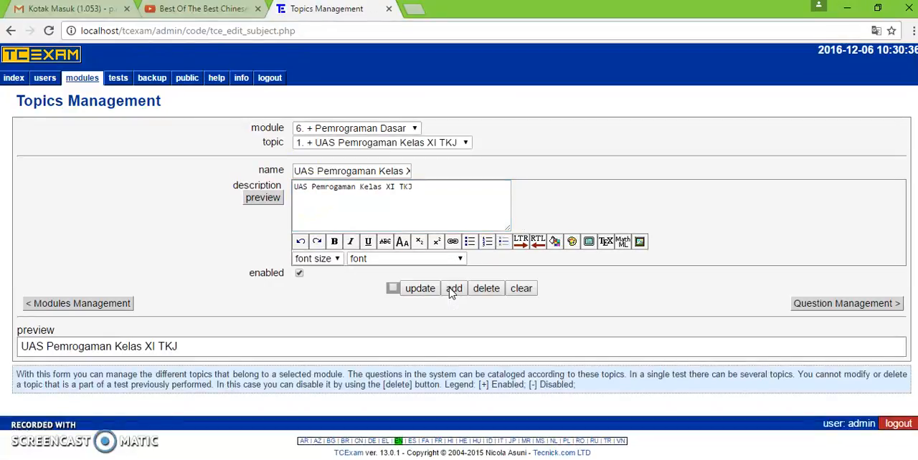
- Check the added topic in the topic list and return to the blank new-topic entry
left_click(398, 172)
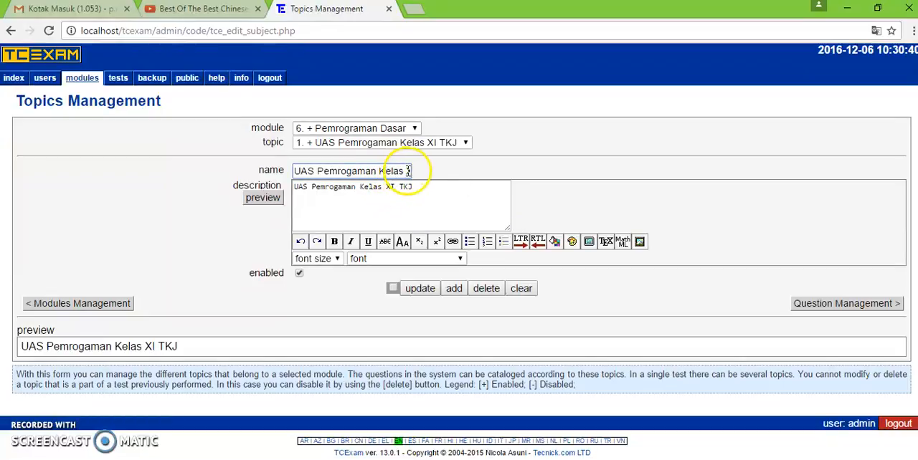
left_click(401, 142)
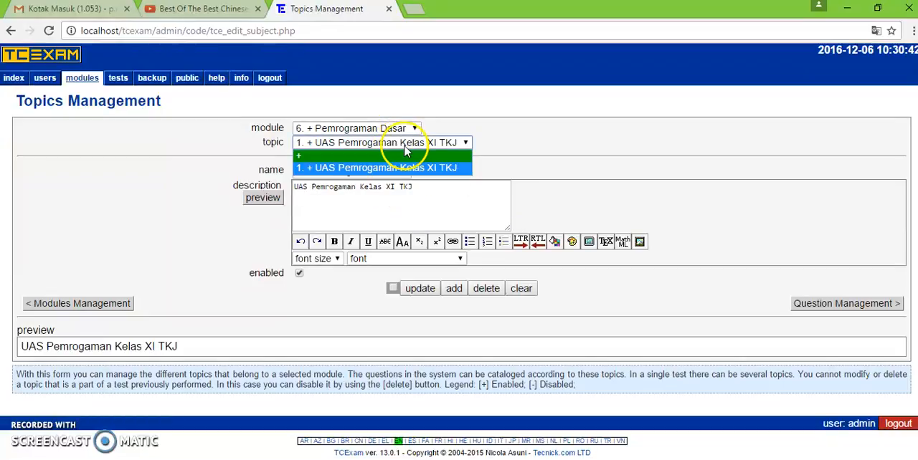
left_click(402, 168)
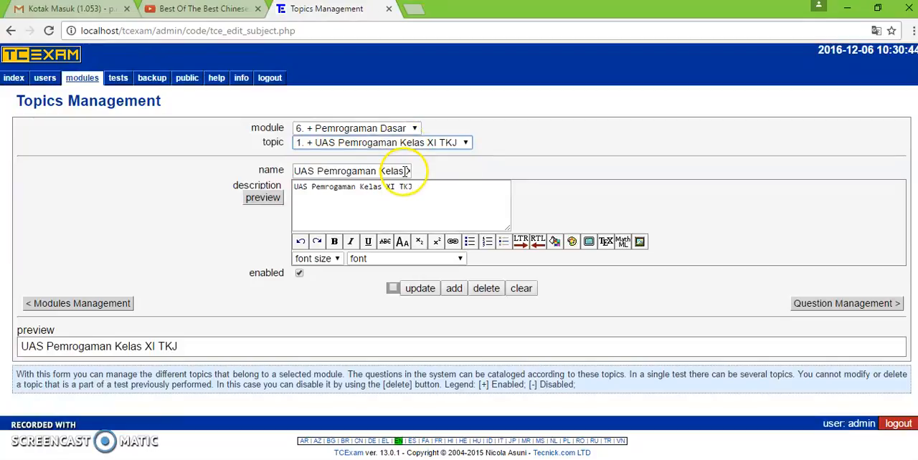
left_click(372, 147)
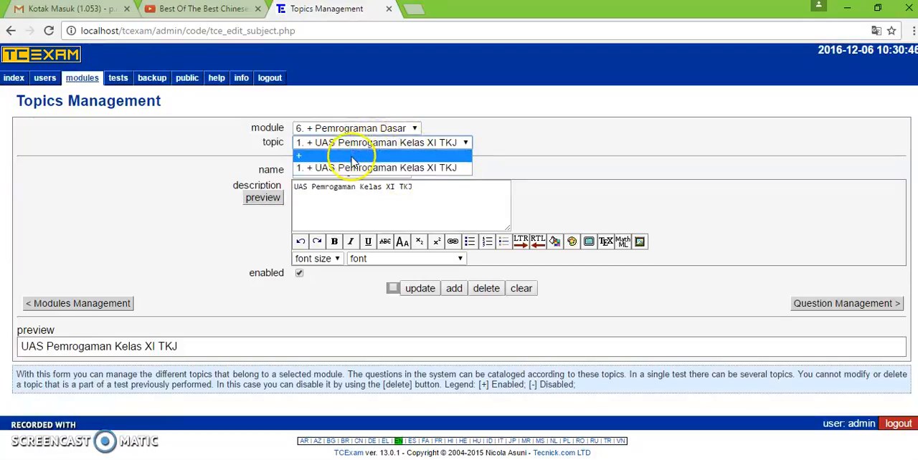
left_click(367, 154)
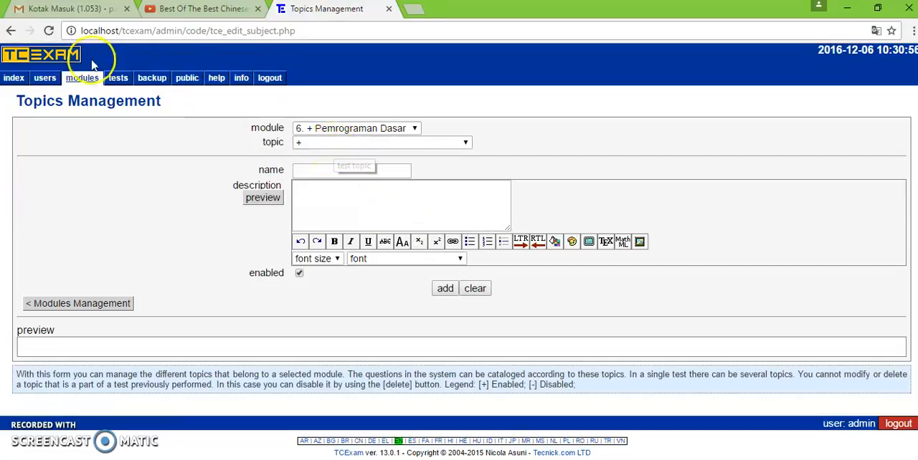
- Open the question management form and select the Pemrograman Dasar module with the topic "UAS Pemrogaman Kelas XI TKJ"
mouse_move(93, 85)
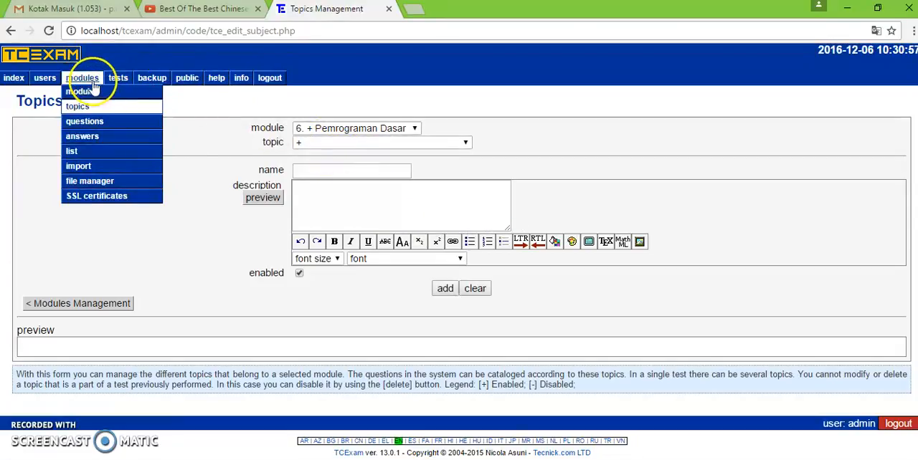
left_click(86, 122)
left_click(83, 109)
left_click(86, 122)
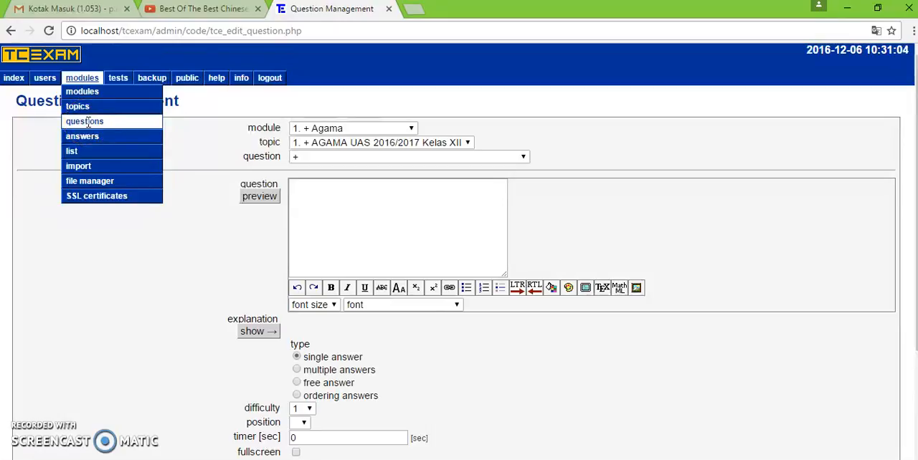
left_click(390, 201)
left_click(360, 132)
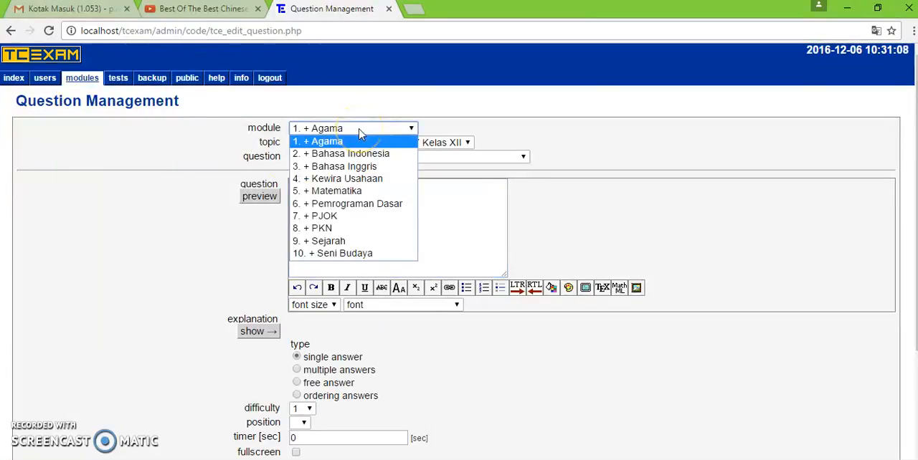
left_click(353, 207)
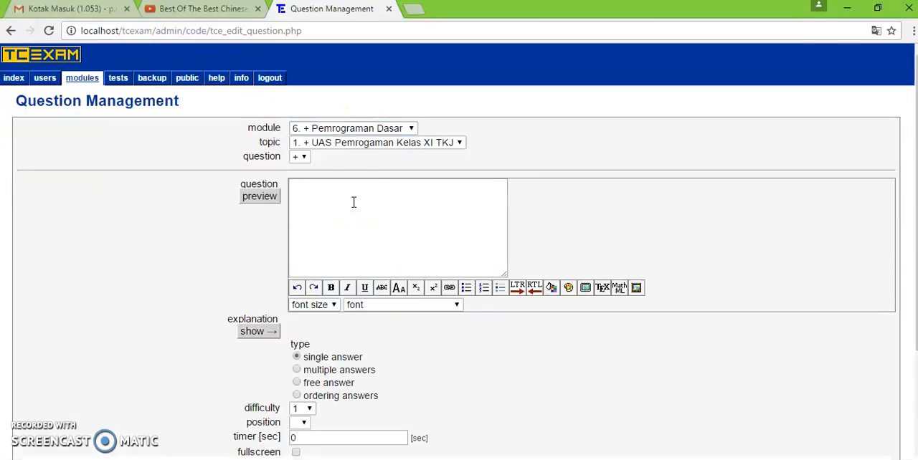
left_click(349, 147)
left_click(353, 160)
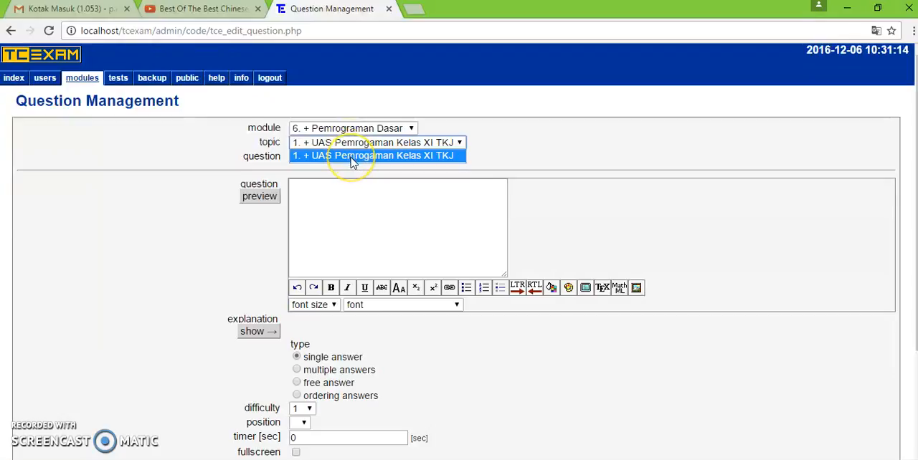
- Enter the new question "Perintah untum menuliskan string kelayar yang benar adalah..." and set its type to single answer
left_click(300, 158)
left_click(302, 176)
left_click(309, 193)
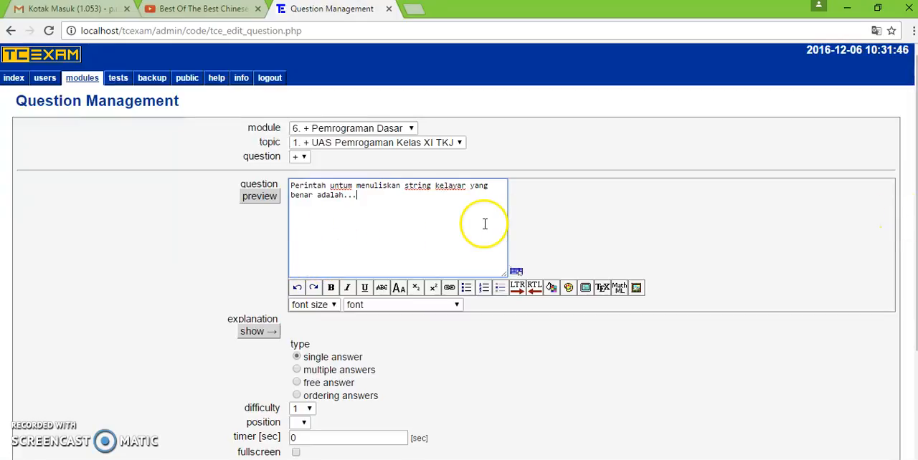
left_click(297, 360)
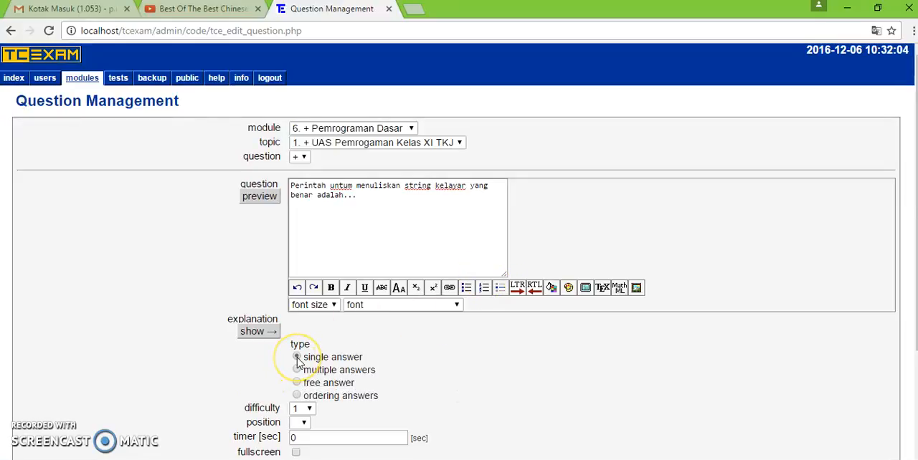
left_click_drag(914, 192, 913, 286)
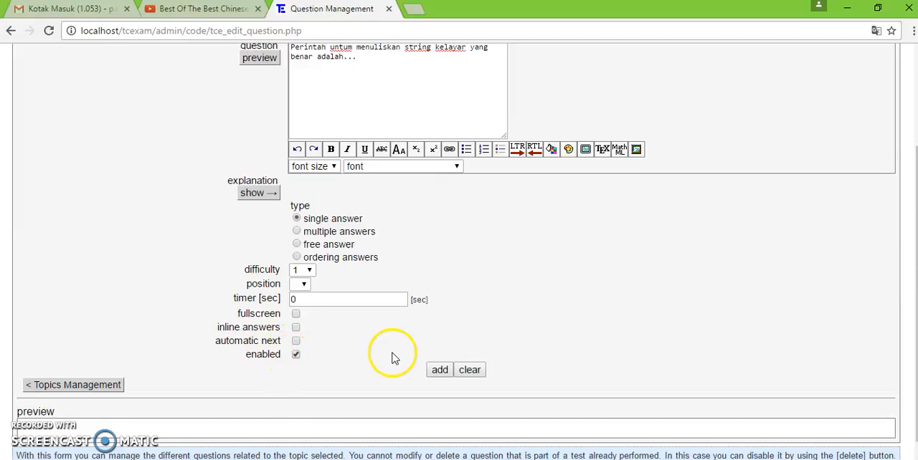
- Add the question to the topic and check it in the question list
left_click(437, 370)
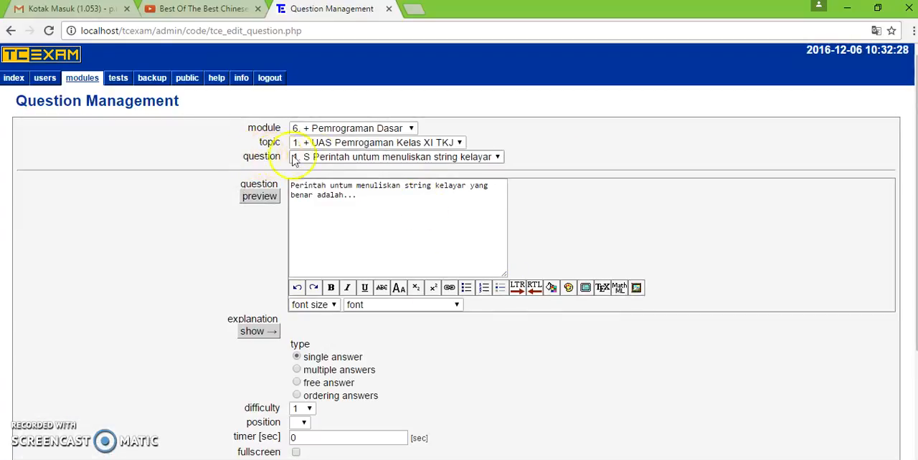
left_click(324, 158)
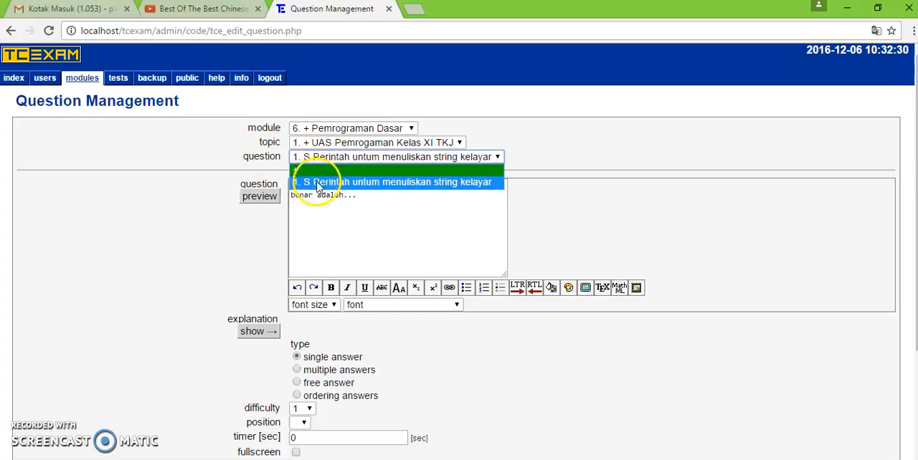
left_click(468, 192)
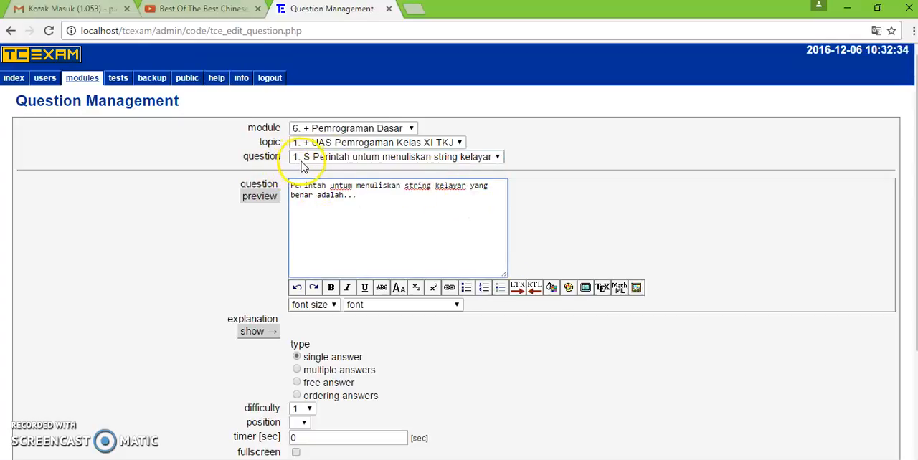
left_click(347, 159)
left_click(346, 160)
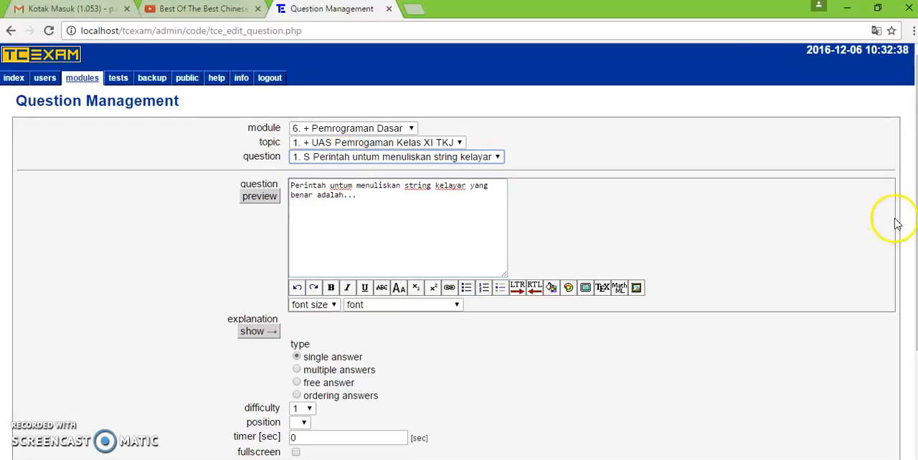
- Open the multiple-answer management form for the added question and select the blank new-answer entry
left_click_drag(916, 220, 916, 307)
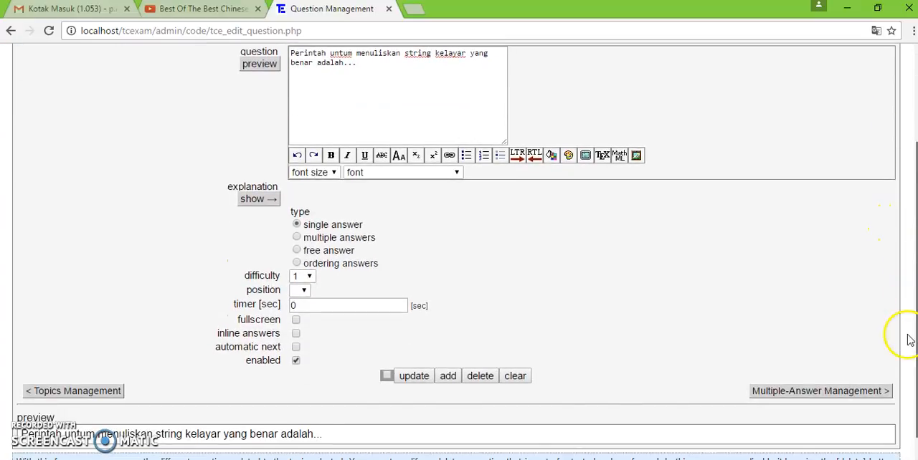
scroll(909, 339, "down", 1)
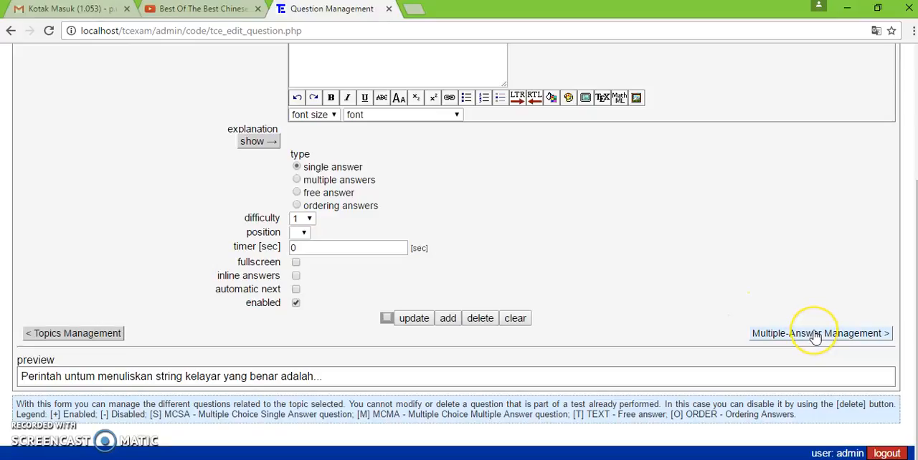
left_click(717, 332)
left_click(785, 338)
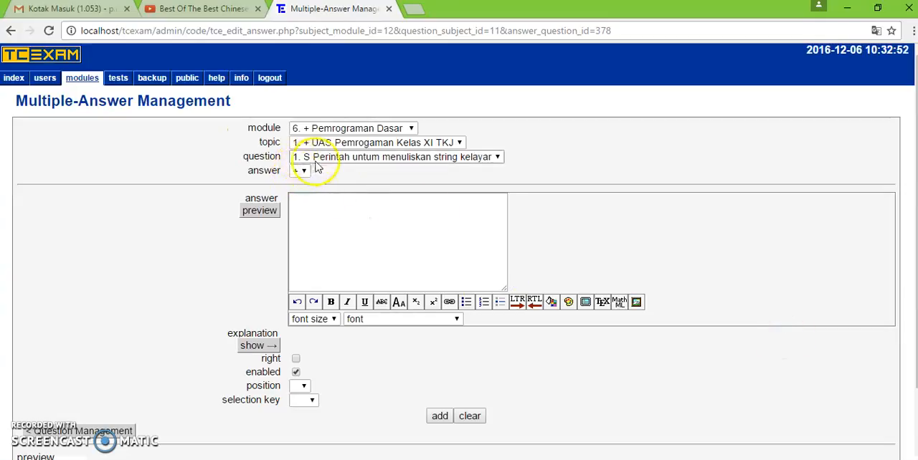
left_click(340, 161)
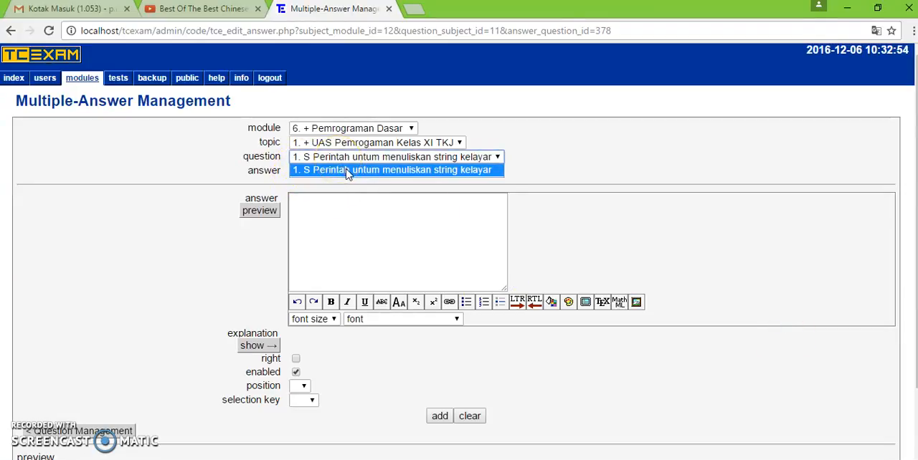
left_click(347, 172)
left_click(301, 170)
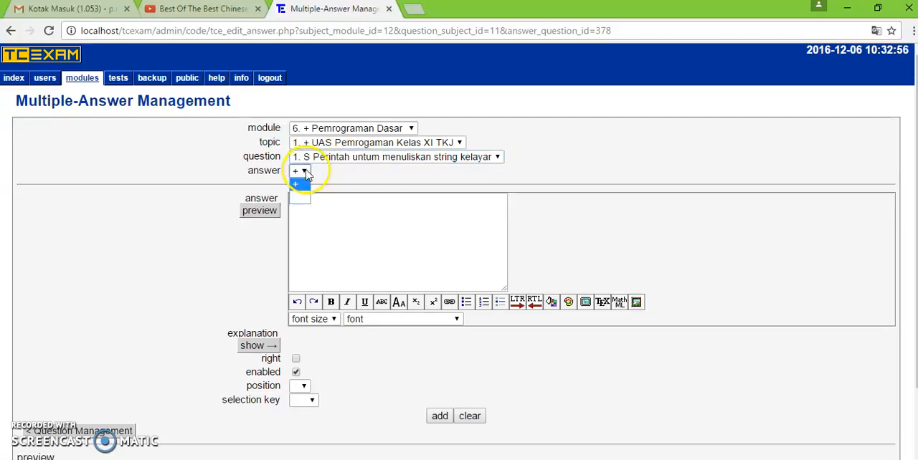
left_click(304, 186)
- Enter "eco" as an answer without marking it right, and add it to the question
left_click(318, 210)
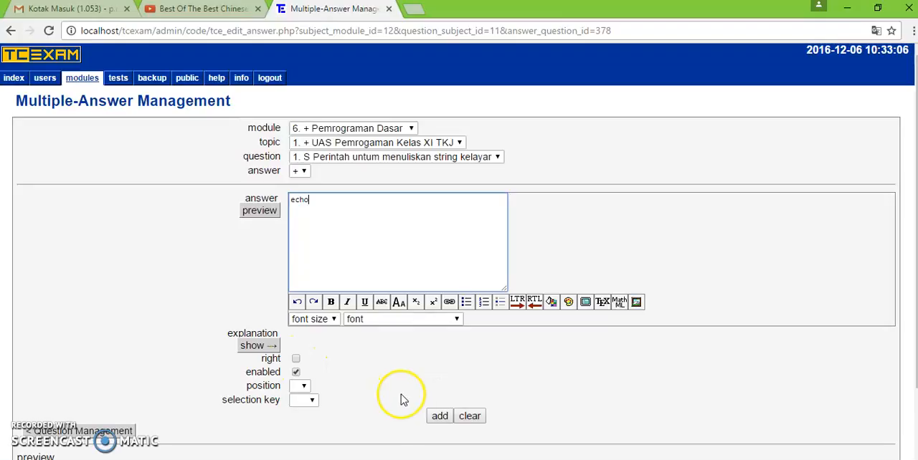
key("BackSpace")
key("BackSpace")
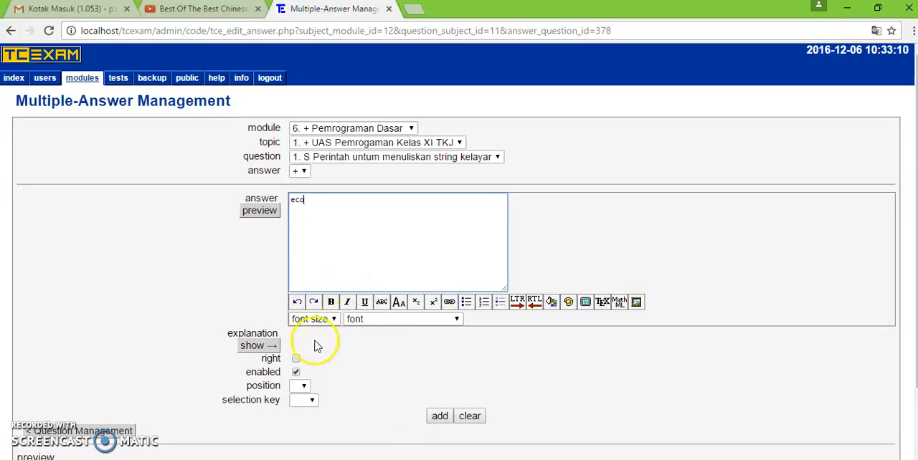
left_click(440, 417)
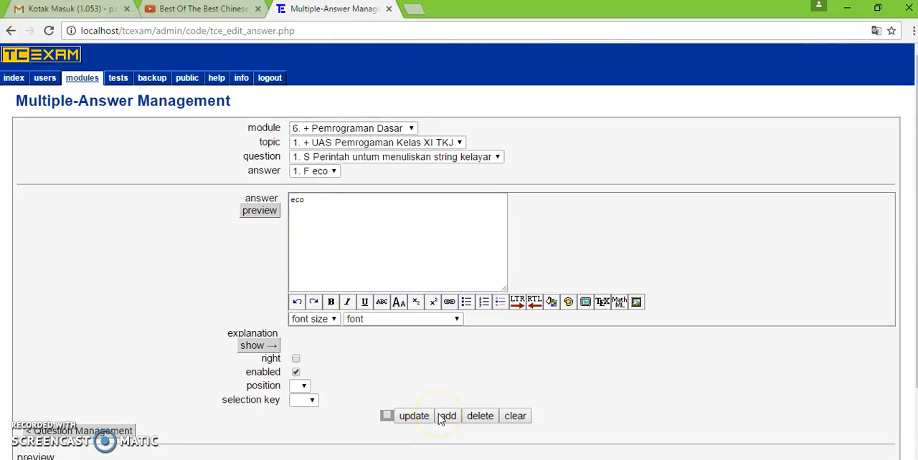
- Create a new answer "printf", mark it as right and add it to the question
left_click(331, 175)
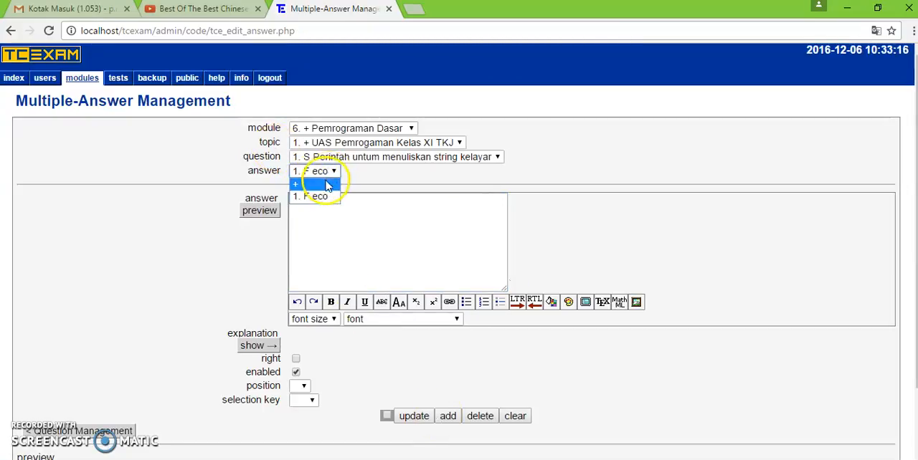
left_click(324, 185)
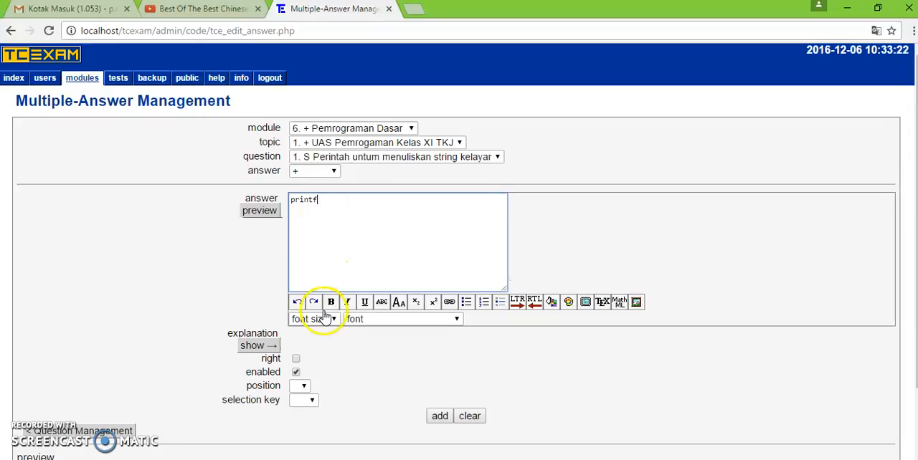
left_click(296, 359)
left_click(440, 418)
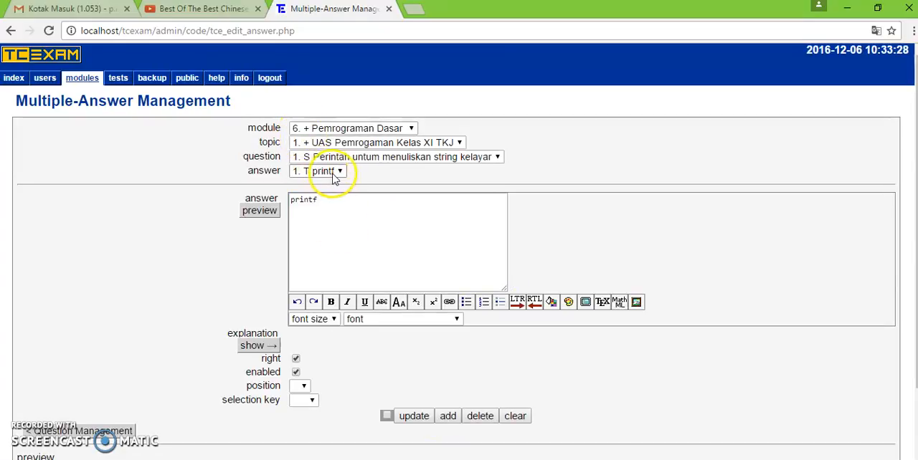
- Create a new answer "write", leave it unmarked as right, and add it to the question
left_click(333, 174)
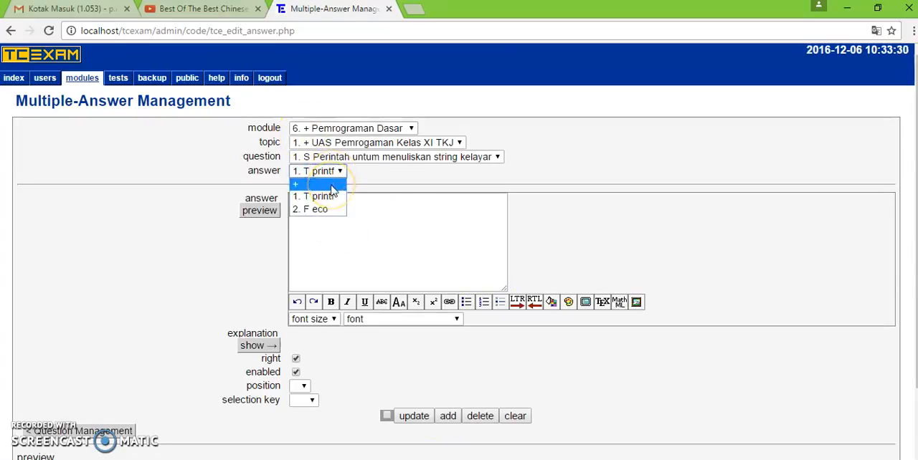
left_click(332, 188)
left_click(328, 211)
type("write")
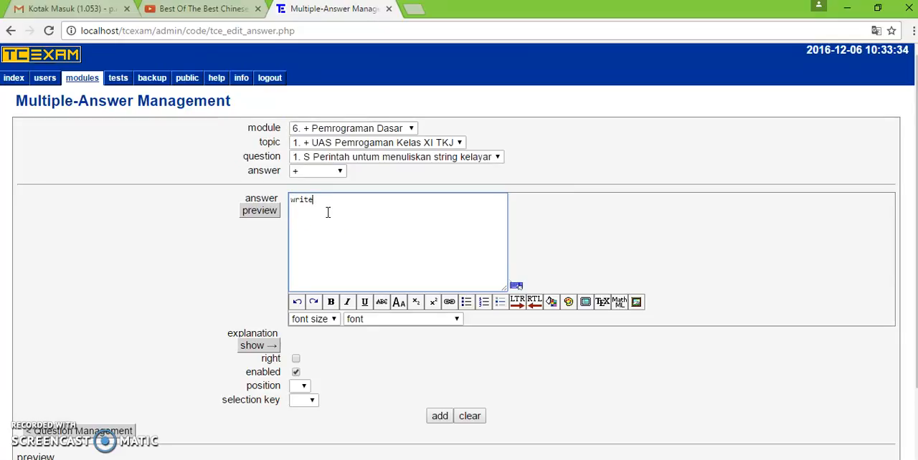
left_click(440, 416)
- Create a new answer "open", leave it unmarked as right, and add it to the question
left_click(308, 171)
left_click(312, 185)
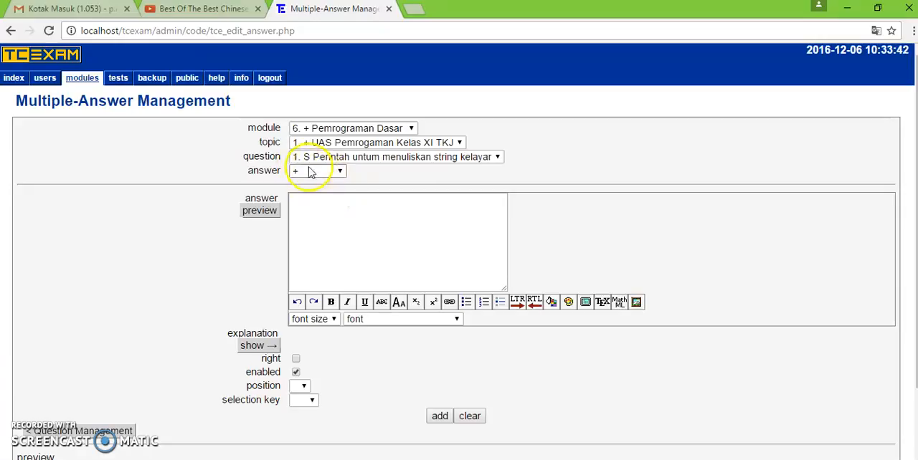
left_click(355, 262)
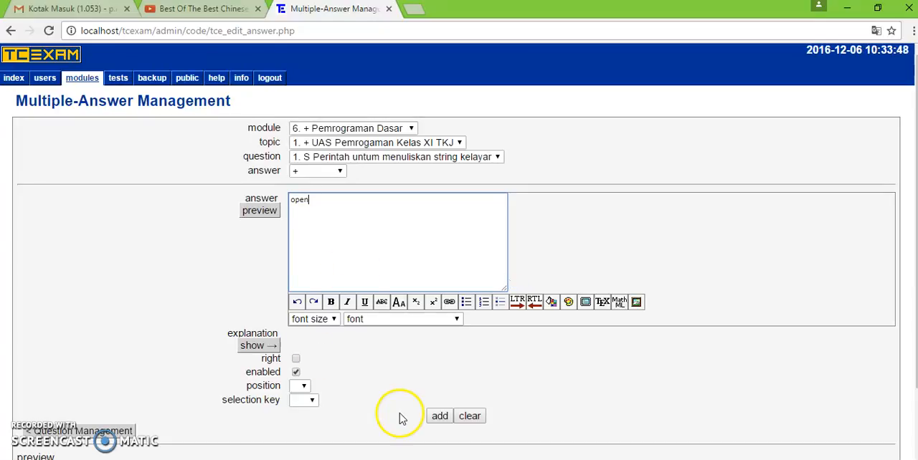
left_click(439, 416)
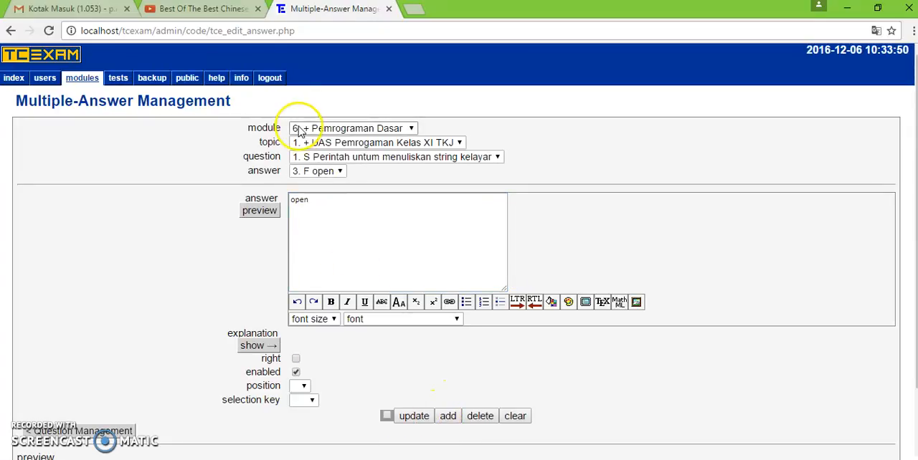
- Review the question's answer list and check the selected question and topic
left_click(340, 172)
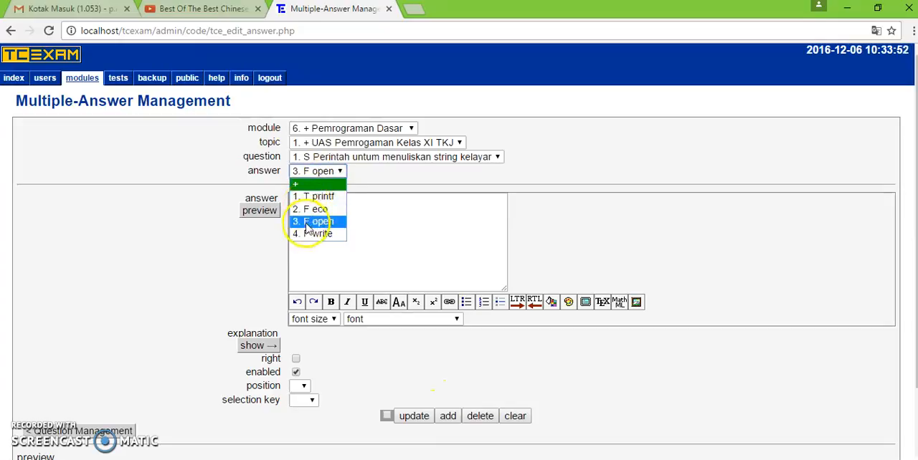
left_click(327, 158)
left_click(327, 158)
left_click(327, 158)
left_click(327, 158)
left_click(327, 158)
left_click(327, 158)
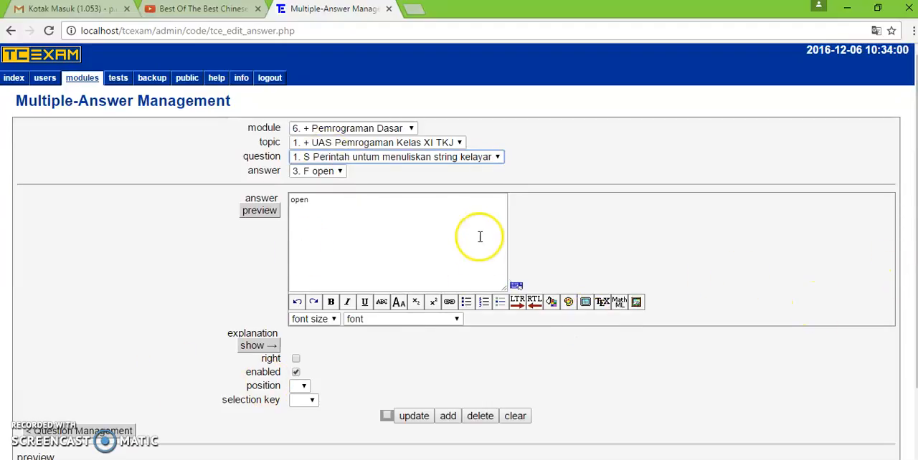
left_click(332, 143)
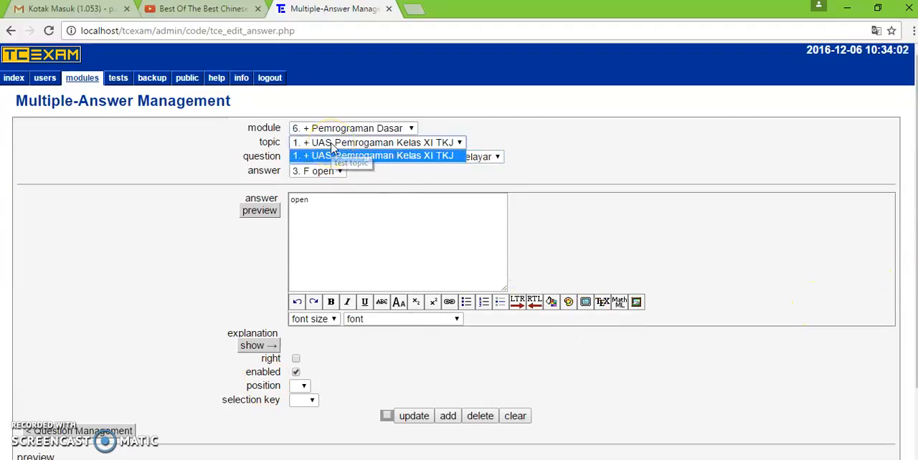
left_click(332, 154)
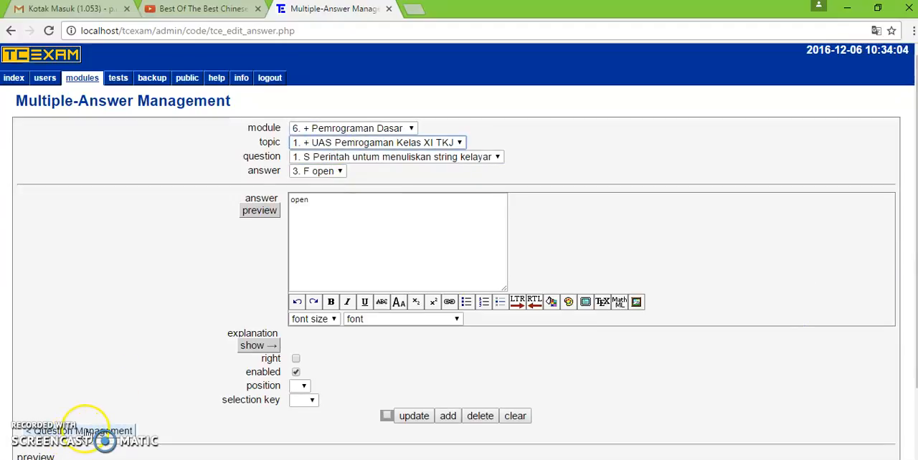
- Return to question management and add a new single-answer question "1 + 4=.." to the same topic
left_click(104, 434)
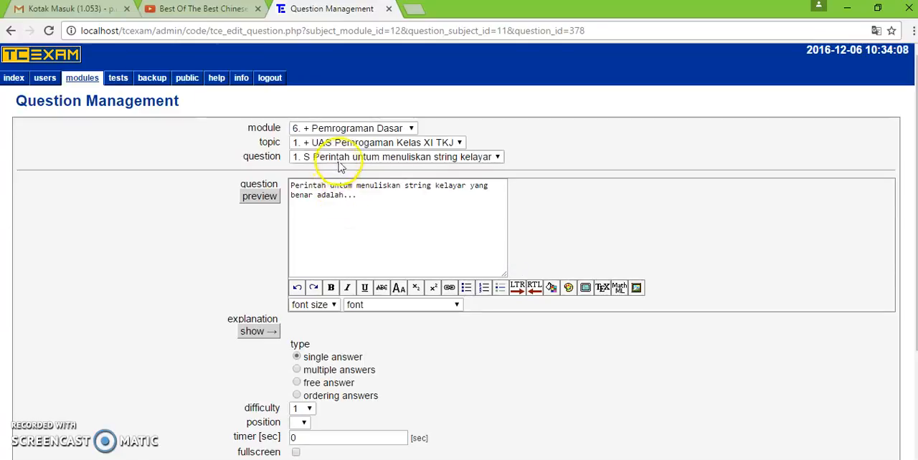
left_click(343, 162)
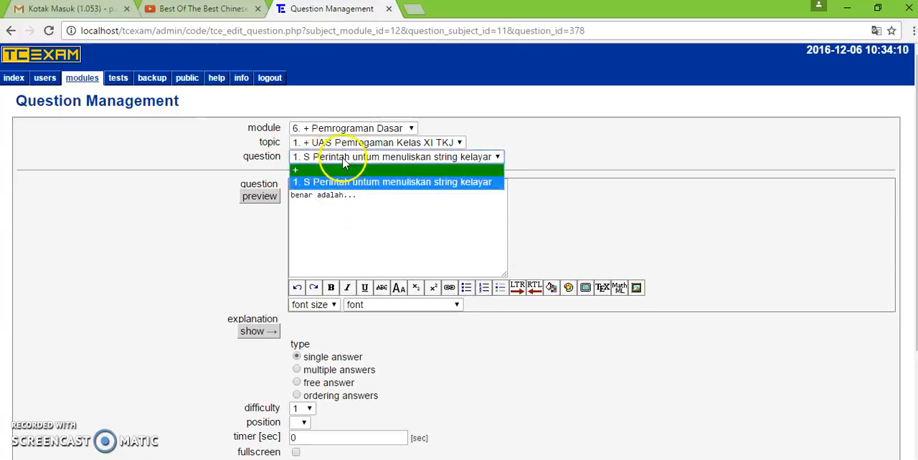
left_click(304, 172)
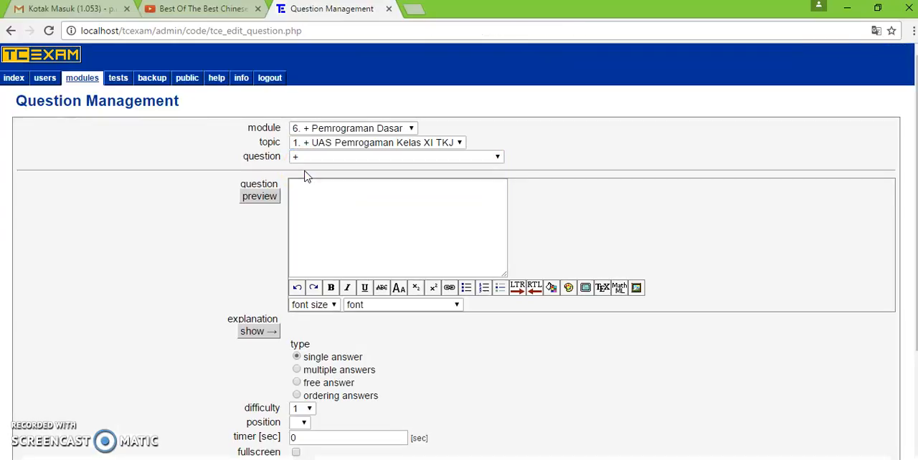
left_click(321, 201)
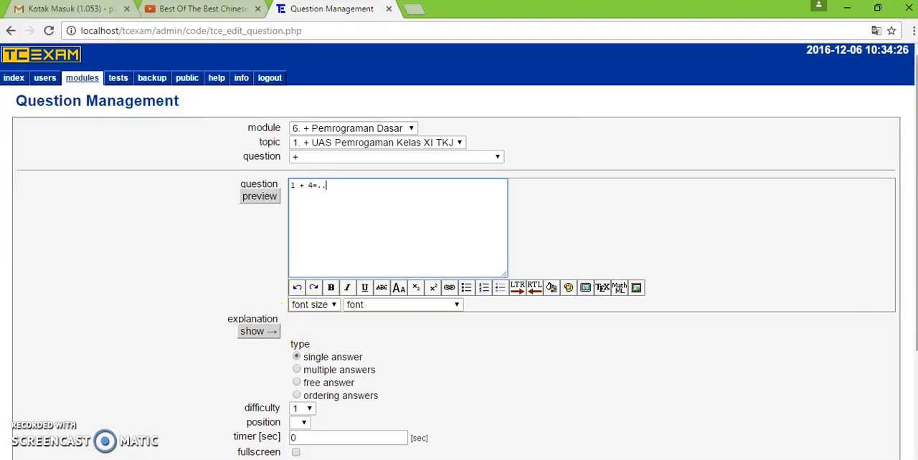
scroll(913, 352, "down", 2)
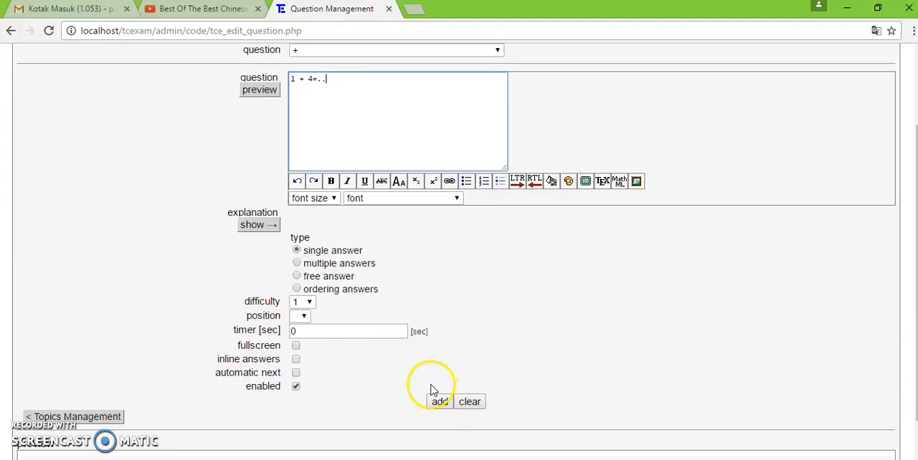
left_click(446, 406)
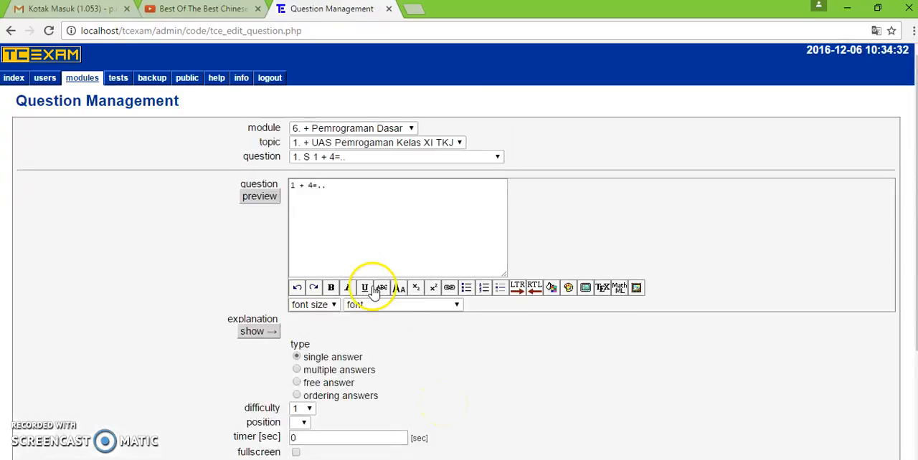
- Open the answer form for the question "1 + 4=.." and add "4" as an answer not marked right
scroll(892, 357, "down", 1)
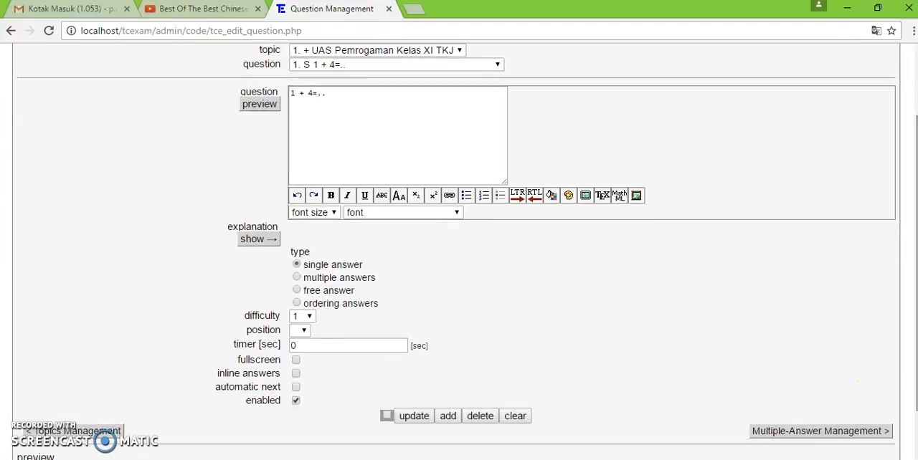
left_click(775, 432)
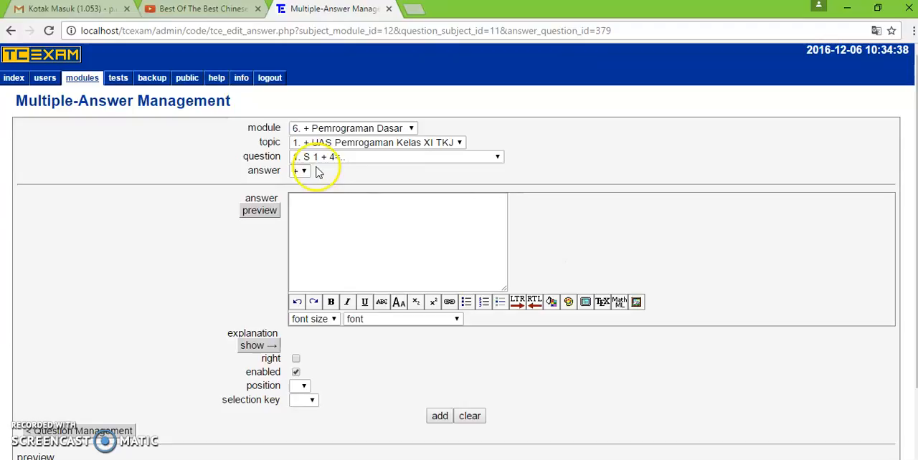
left_click(323, 213)
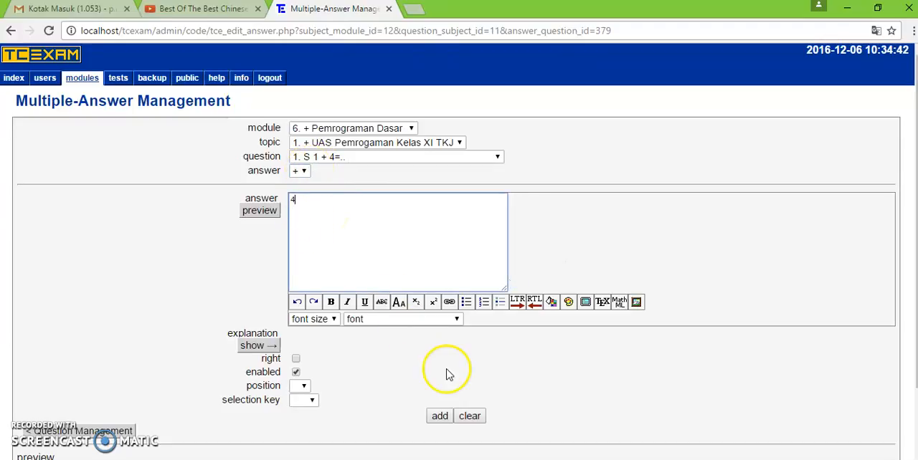
left_click(440, 417)
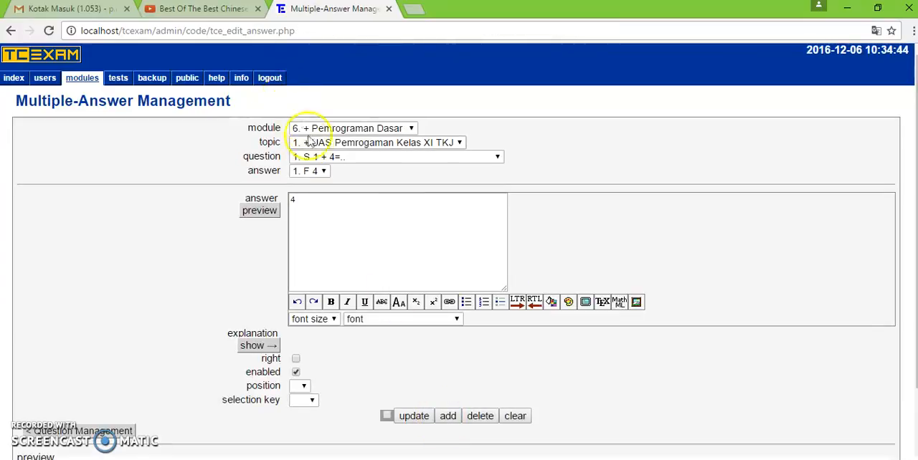
- Add a new answer "2" to the question "1 + 4=..", leaving it unmarked as right
left_click(320, 171)
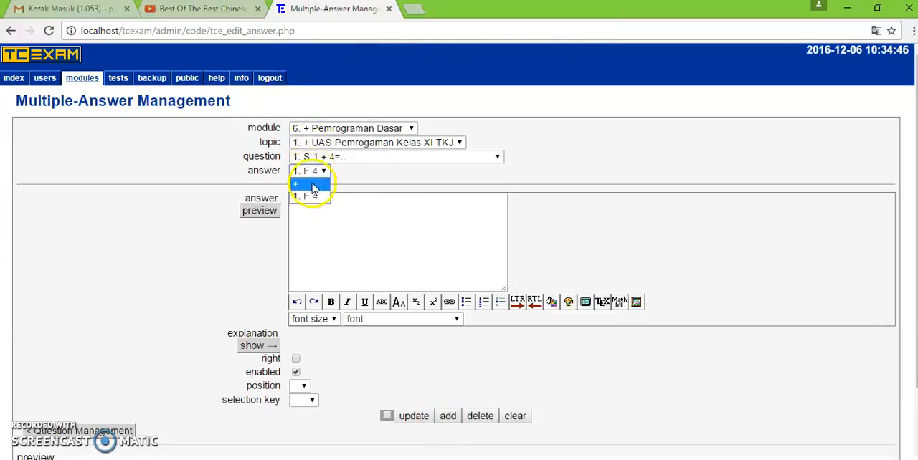
left_click(314, 186)
left_click(440, 415)
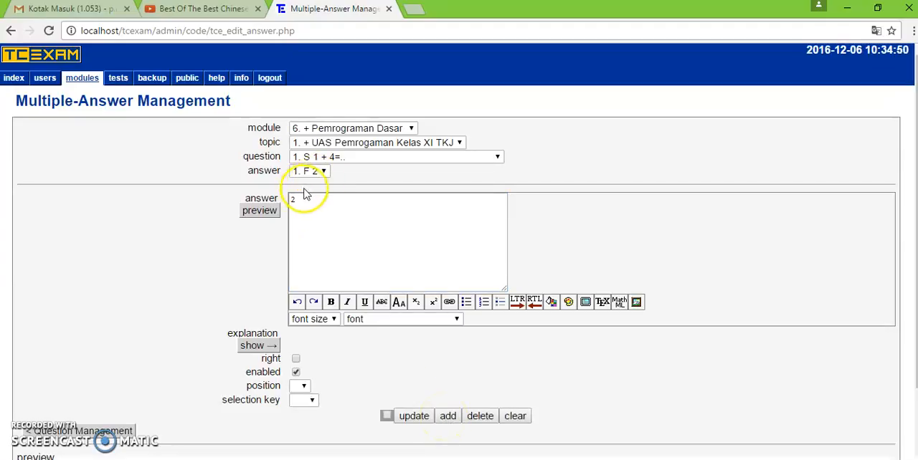
- Add a new answer "5" to the same question and mark it as right
left_click(319, 173)
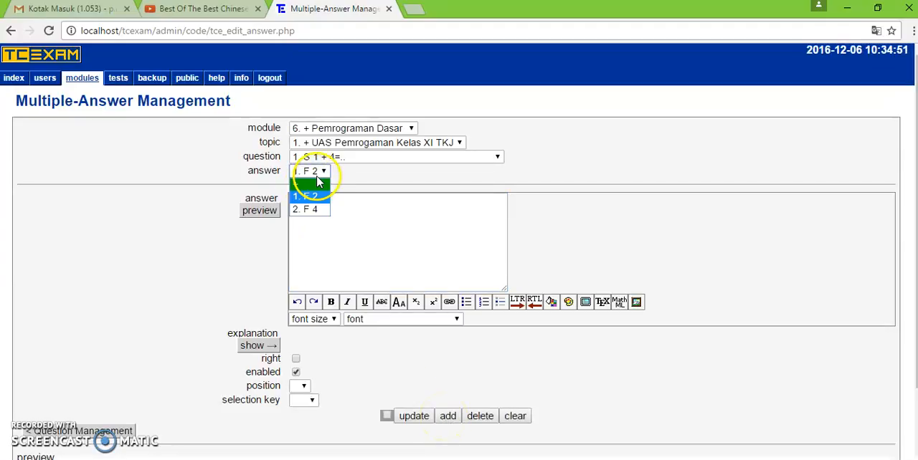
left_click(316, 188)
type("5")
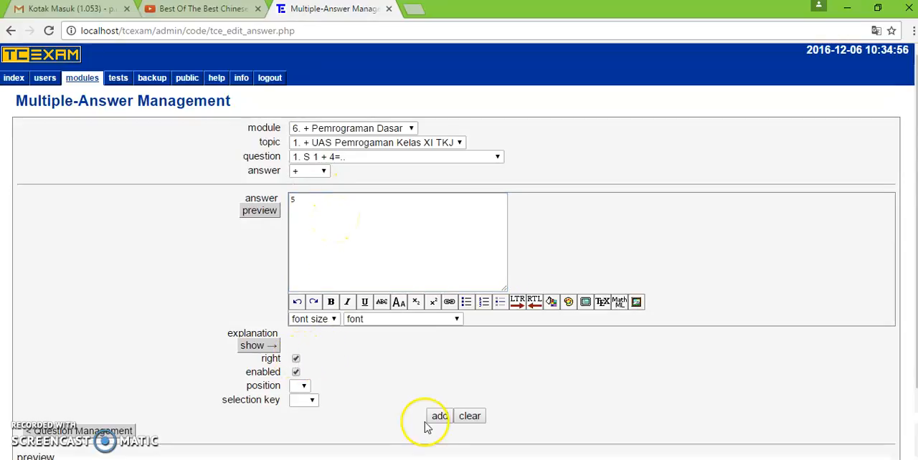
- Add a new answer "6" to the same question without marking it as right
left_click(323, 171)
left_click(316, 184)
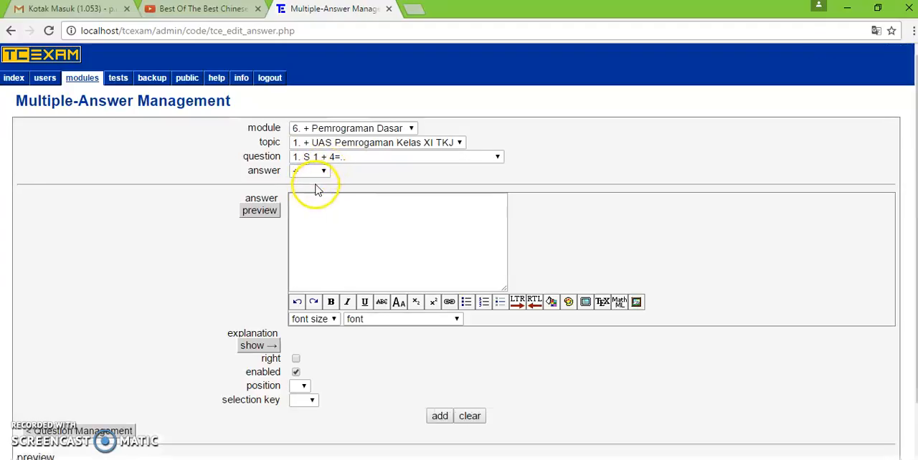
left_click(321, 207)
type("6")
left_click(441, 417)
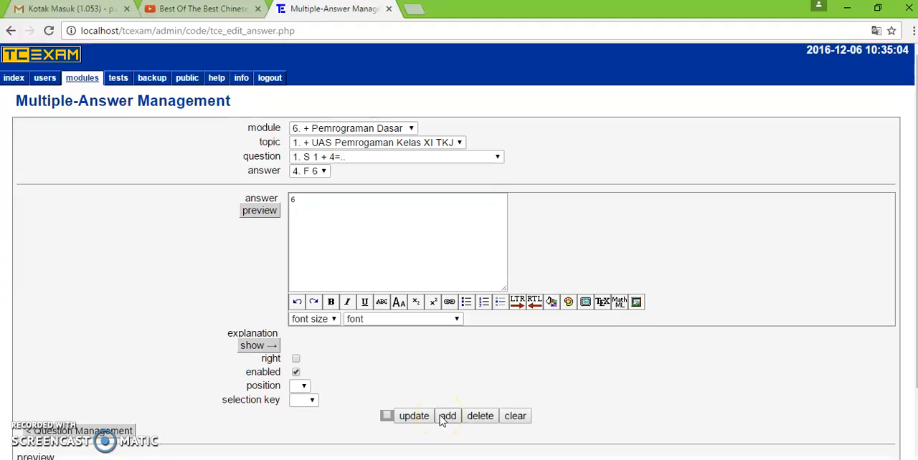
- Return to question management and start a blank new question in the topic UAS Pemrogaman Kelas XI TKJ
left_click(89, 430)
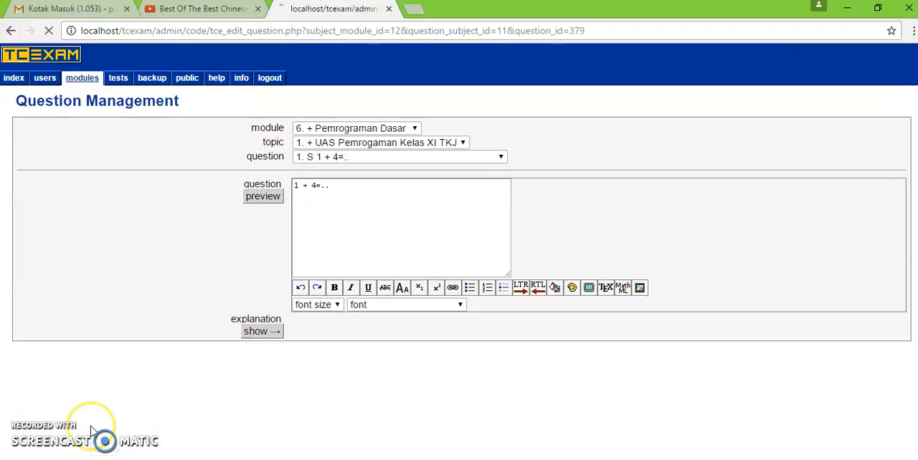
left_click(363, 159)
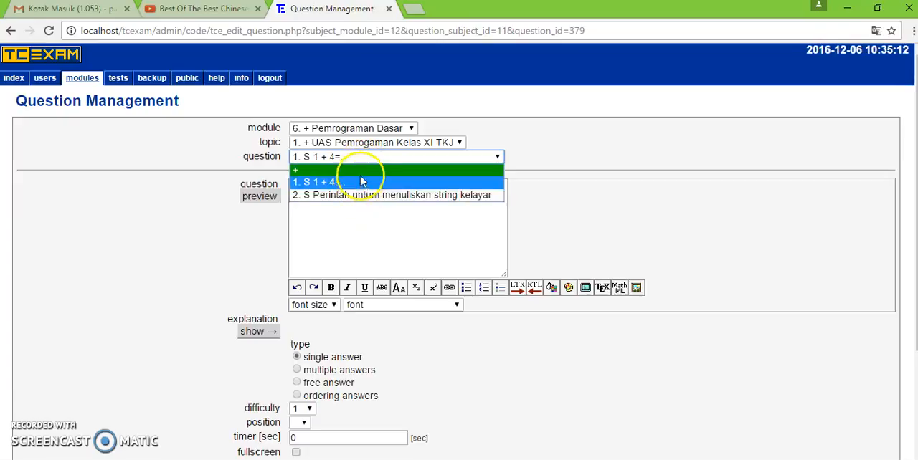
left_click(362, 171)
left_click(362, 191)
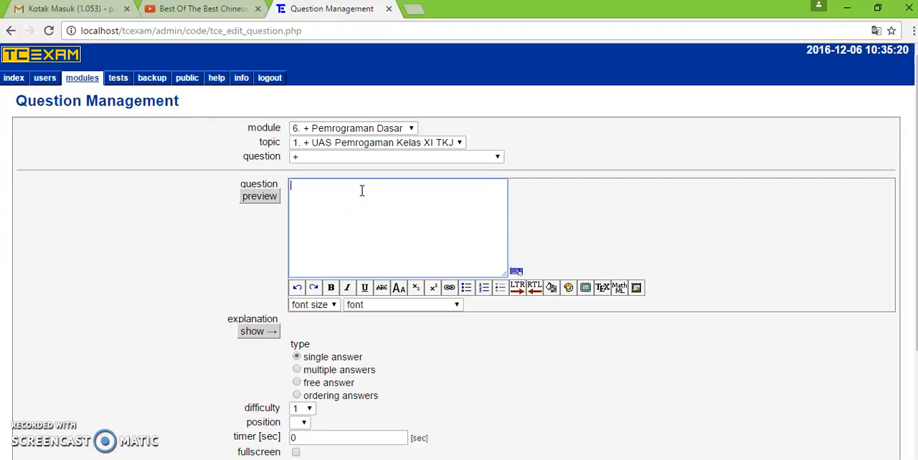
- Upload Capture.JPG from the Pictures folder CBT as a media object and insert it into the question text
left_click(636, 288)
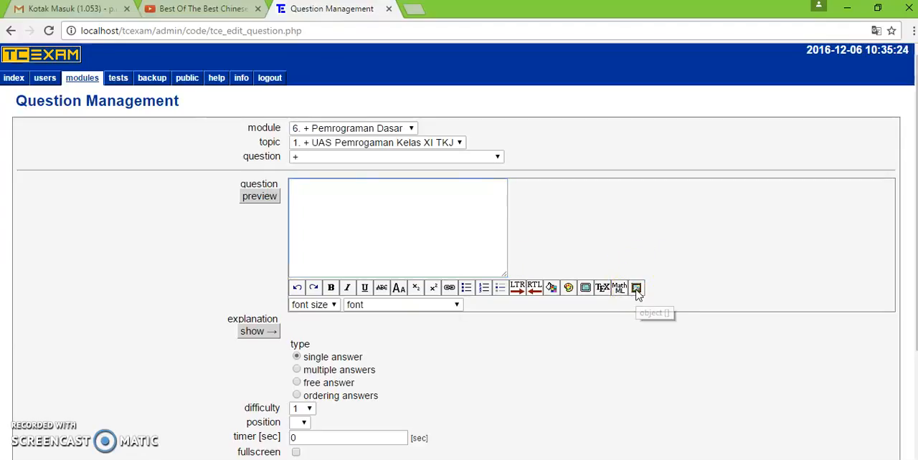
left_click(383, 188)
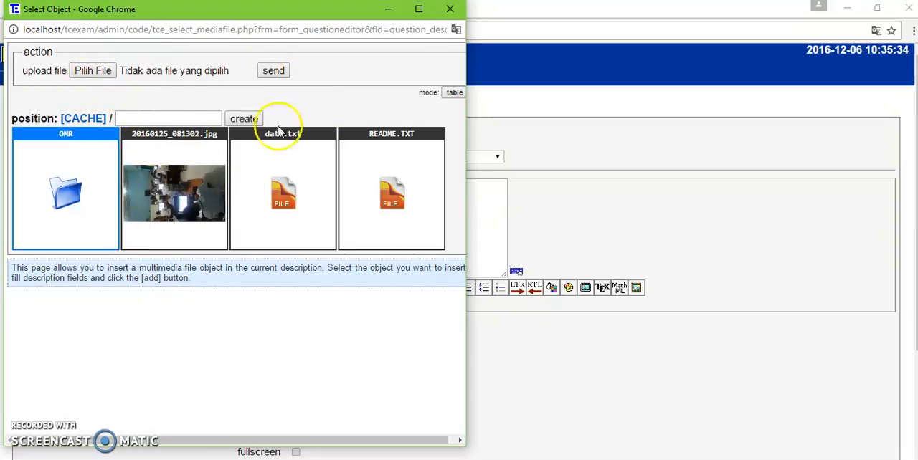
left_click(95, 70)
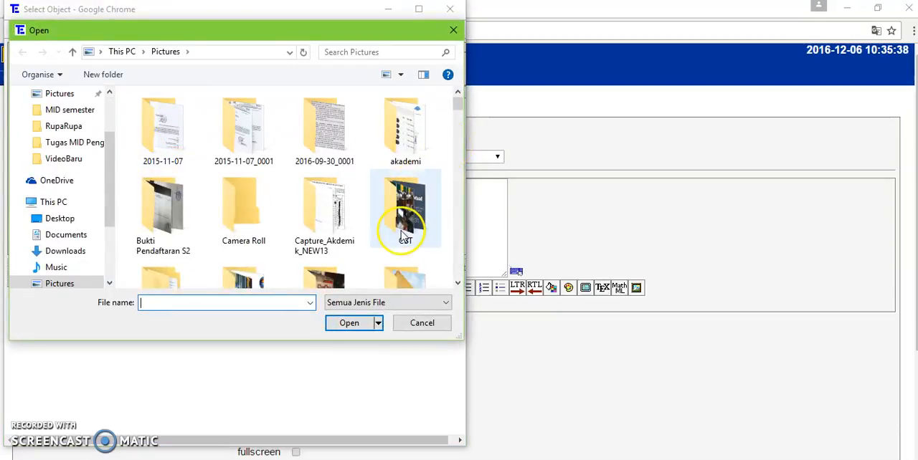
double_click(403, 236)
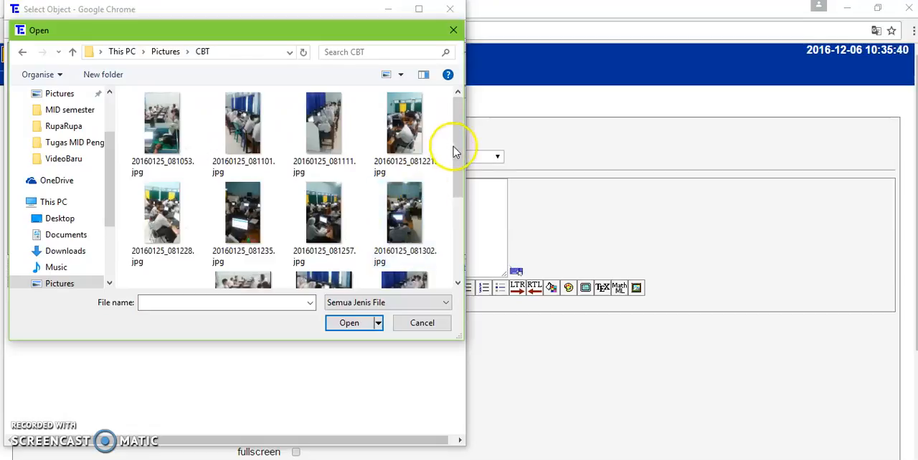
left_click_drag(457, 149, 455, 266)
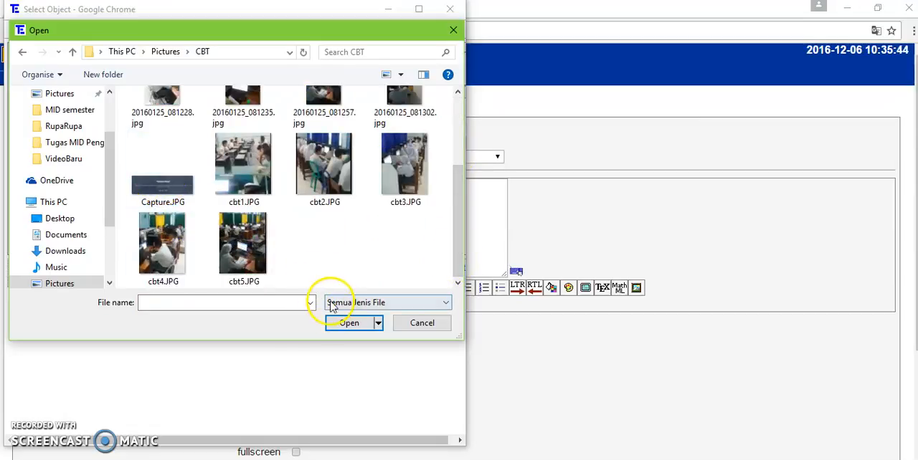
left_click(342, 324)
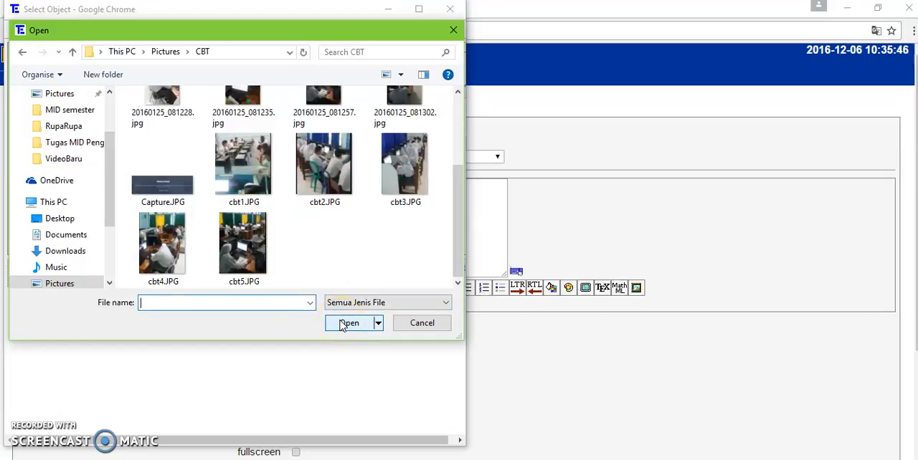
left_click(162, 168)
left_click(360, 327)
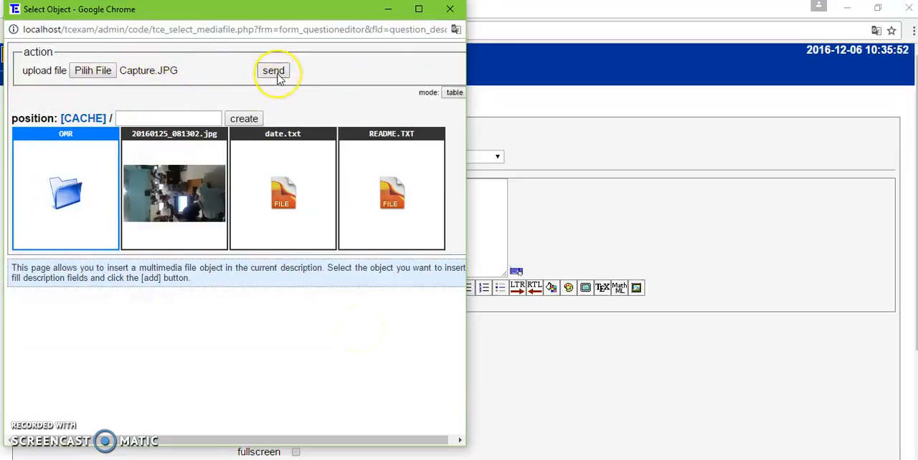
left_click(274, 71)
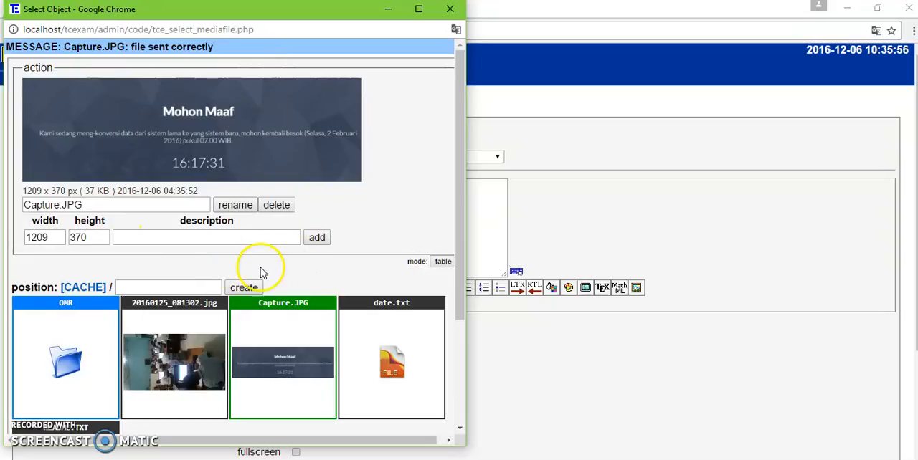
left_click(316, 238)
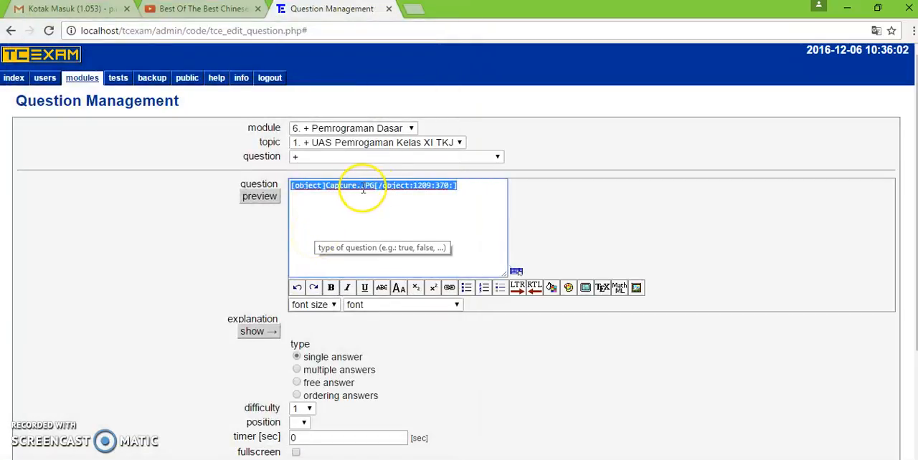
- Preview the question with its image, close the preview, and start a new line below the image code
left_click(259, 197)
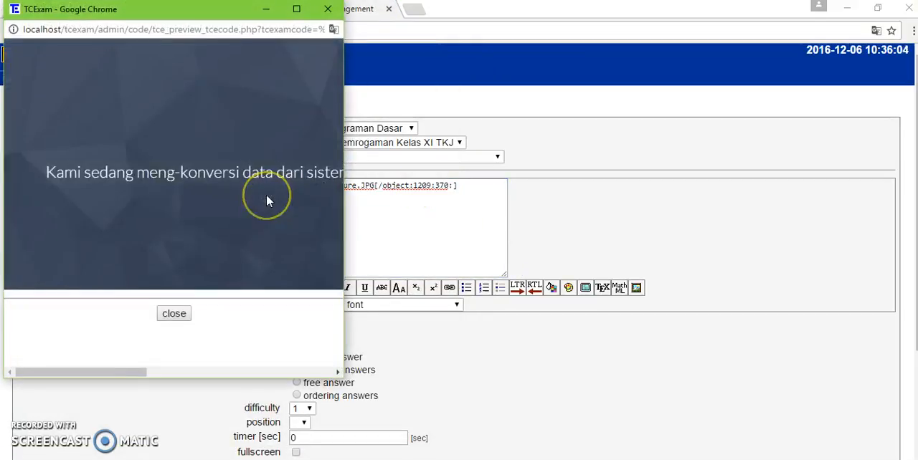
left_click(176, 314)
left_click(388, 241)
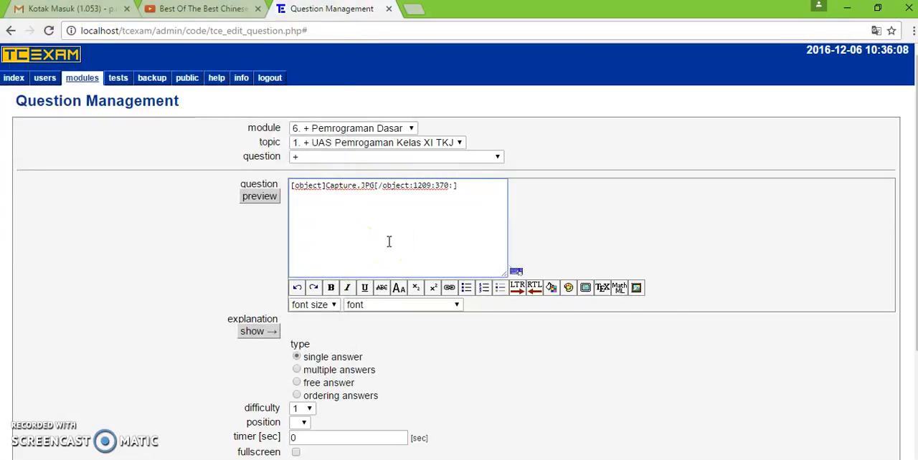
key("Return")
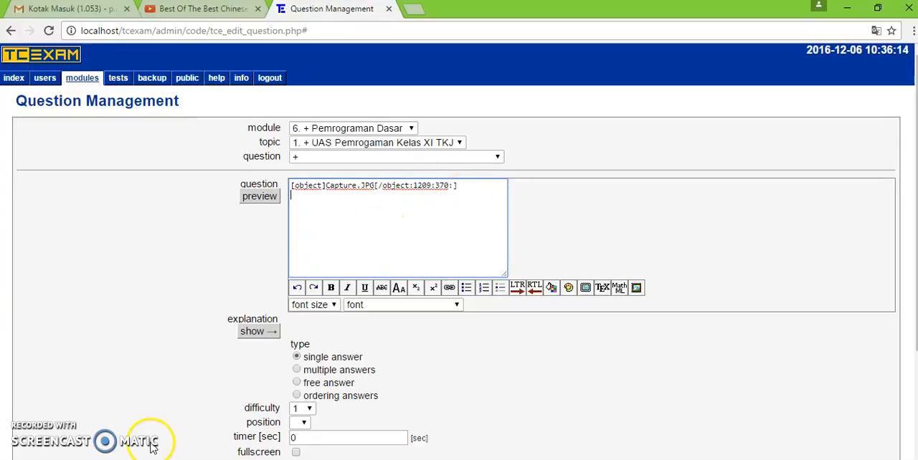
- Switch to Word and open the recent document "Kisi2 dan Penulisan Soal_ulangan semester.docx"
left_click(136, 459)
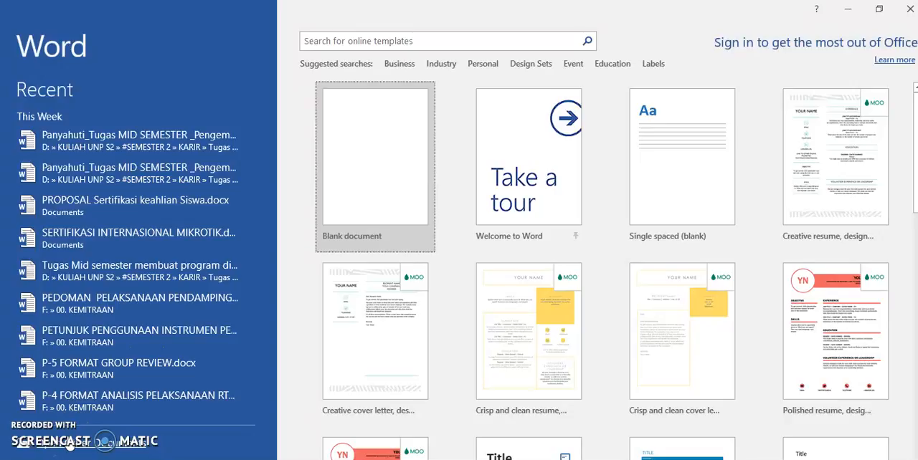
left_click(68, 439)
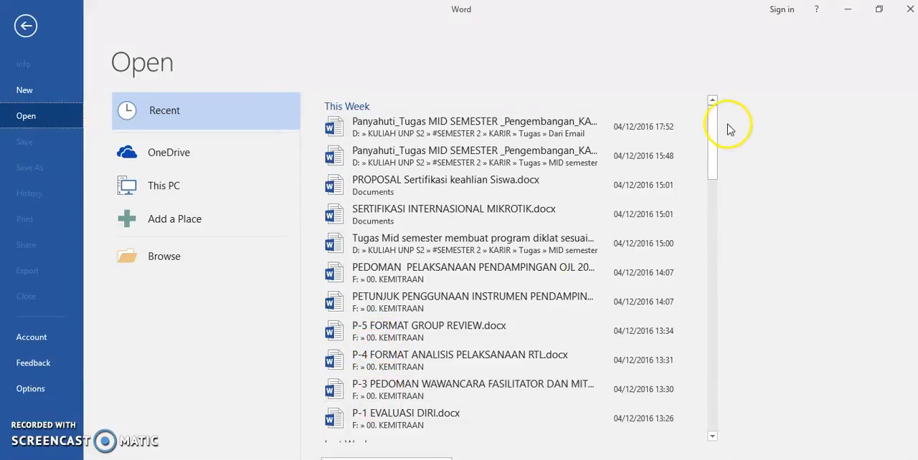
left_click_drag(715, 142, 725, 298)
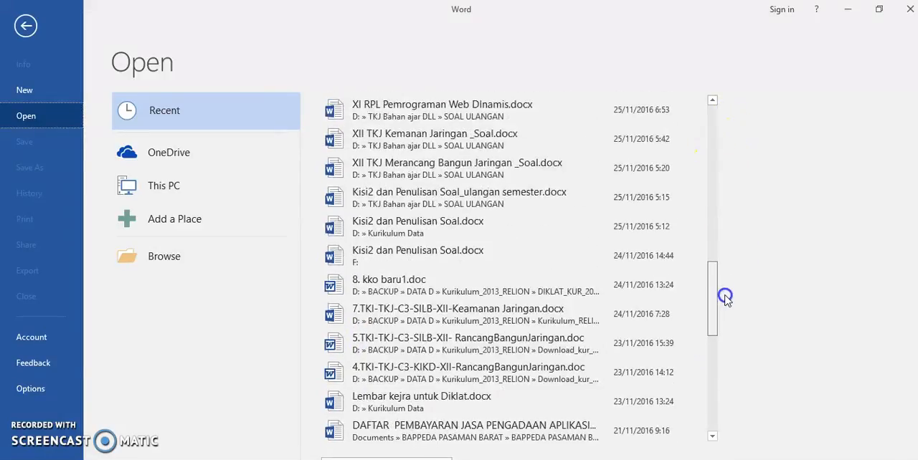
left_click(555, 198)
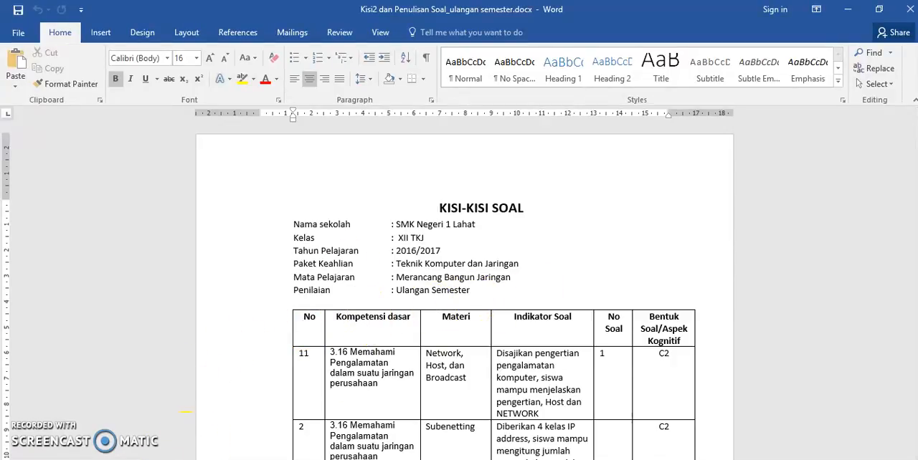
- Launch Snipping Tool and capture the upper part of the KISI-KISI SOAL table in the document
key("super")
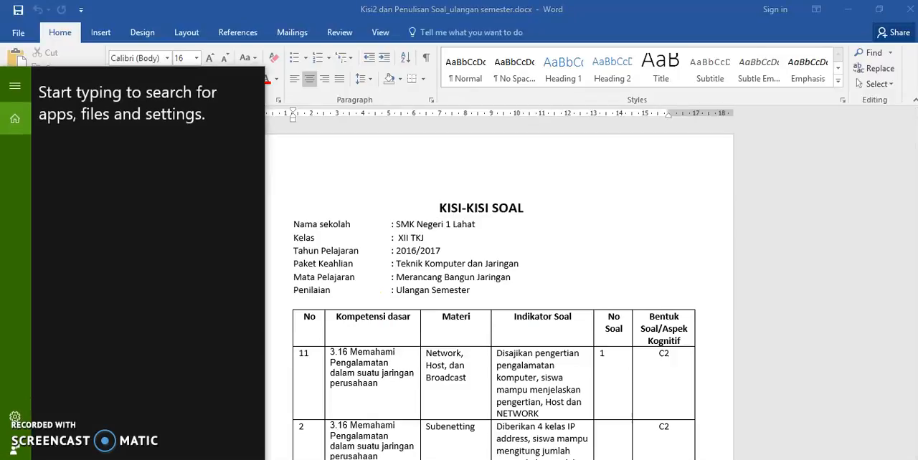
type("snip")
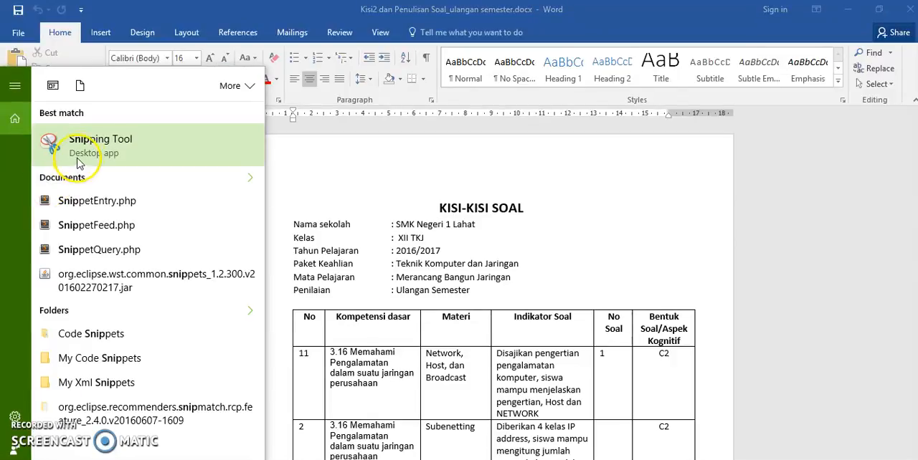
left_click(72, 147)
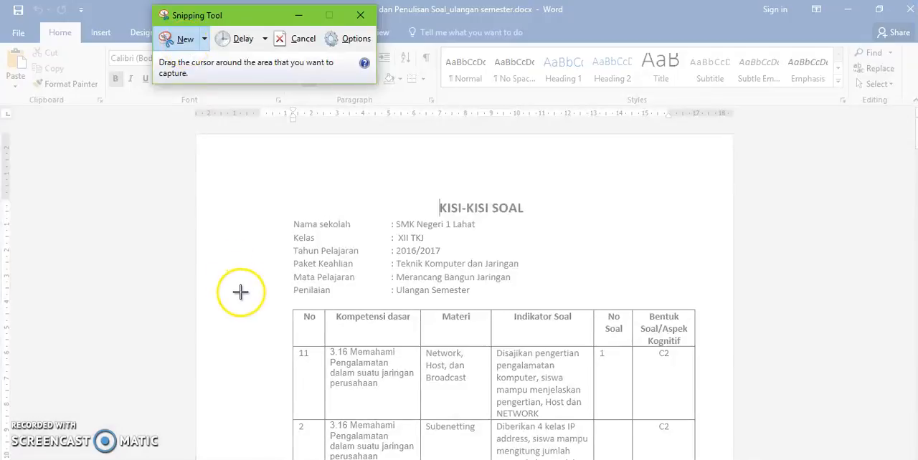
left_click_drag(262, 297, 715, 448)
- Save the snip as the JPEG file "soal 1" in the RupaRupa pictures folder and close Snipping Tool
left_click(311, 172)
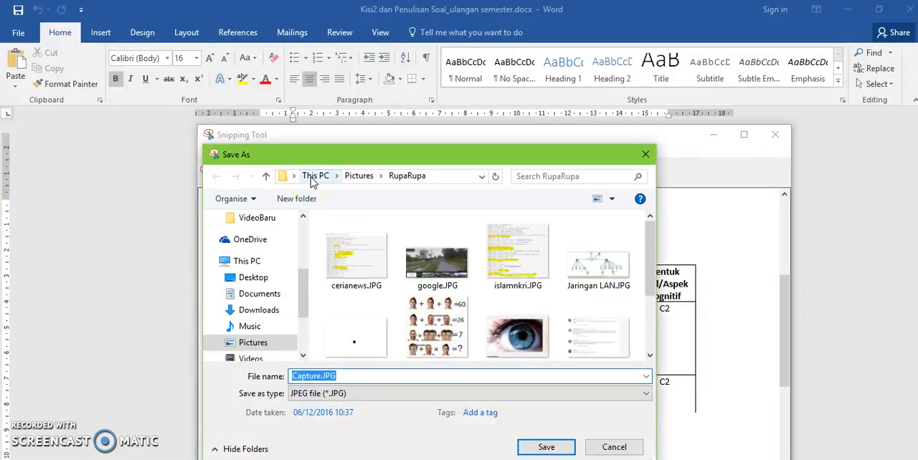
type("gam")
key("BackSpace")
key("BackSpace")
key("BackSpace")
type("soal 1")
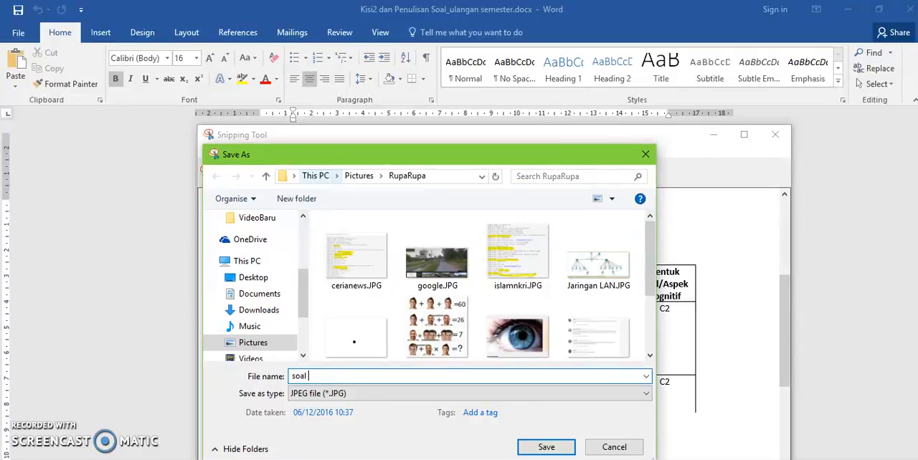
left_click(543, 446)
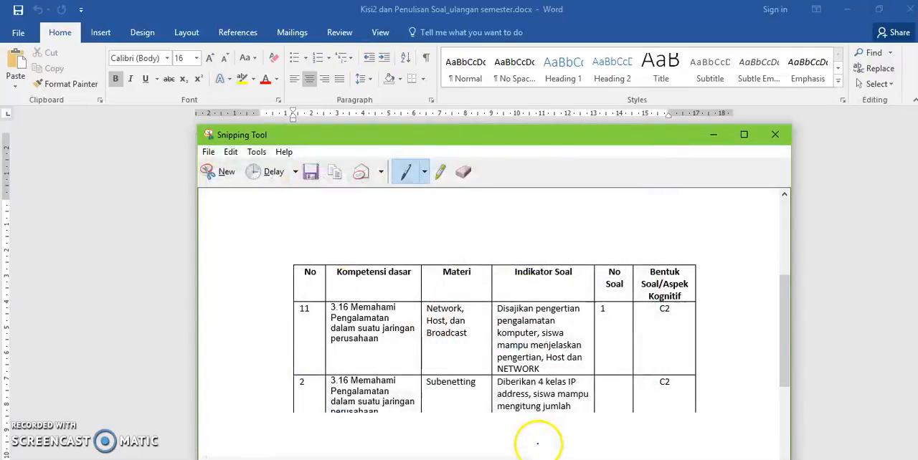
left_click(774, 135)
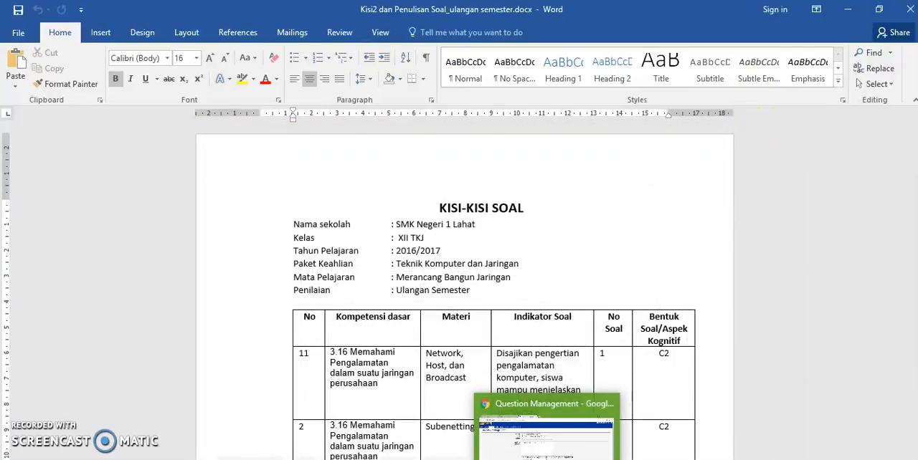
- Switch back to the TCExam question in Chrome and start choosing an image file to upload as a question object
left_click(547, 459)
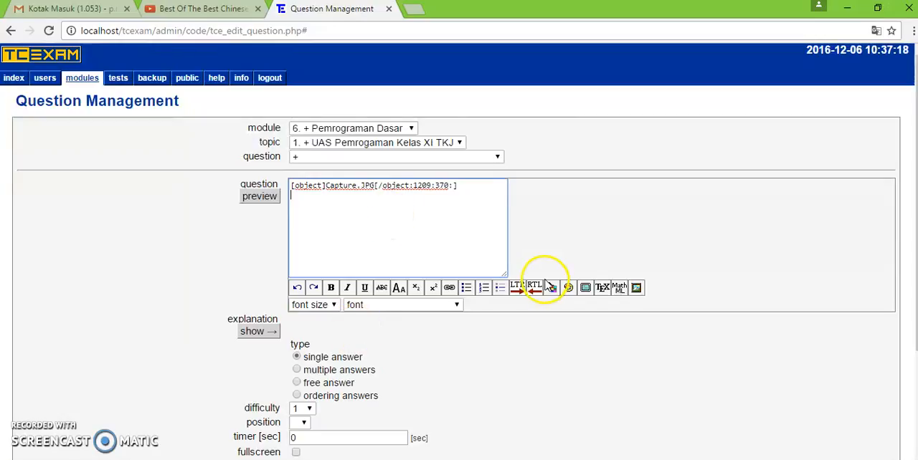
left_click(636, 287)
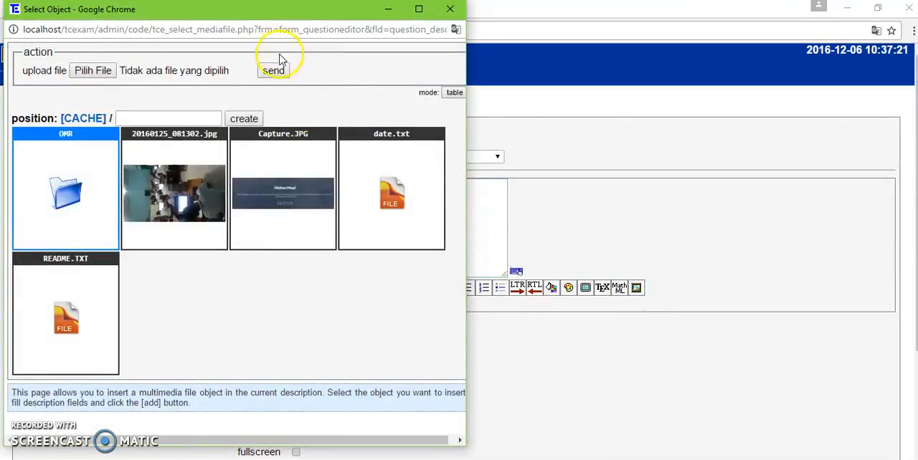
left_click(94, 70)
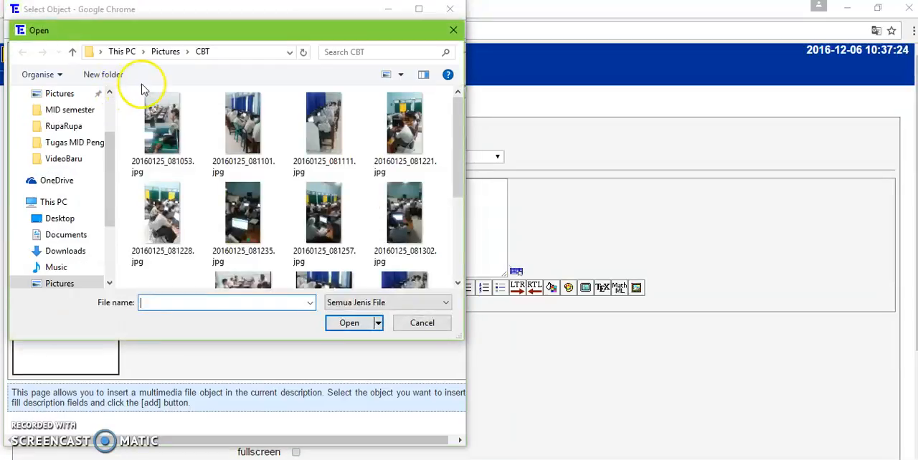
- Choose the file 3-routers.png from the RupaRupa folder in Pictures for the upload
left_click(166, 52)
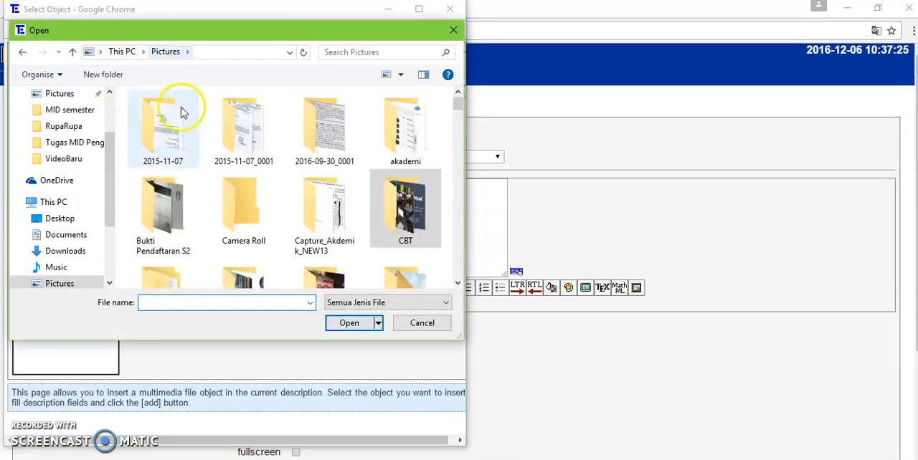
left_click(335, 151)
key("r")
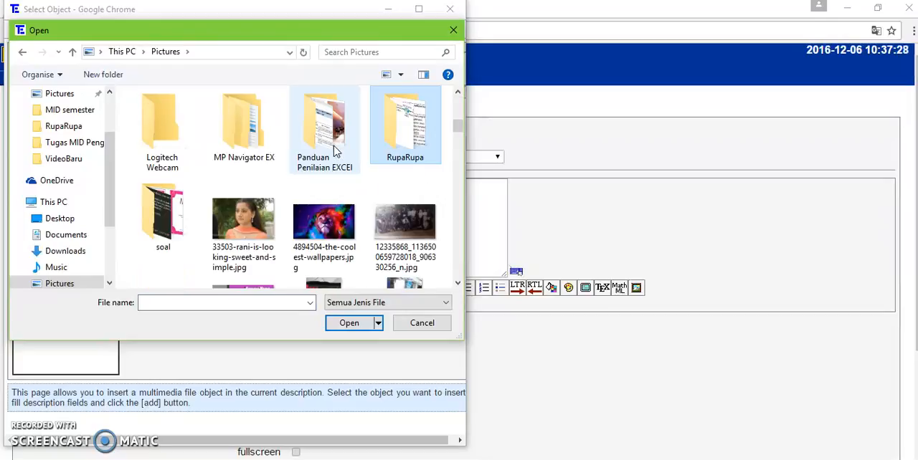
left_click(364, 158)
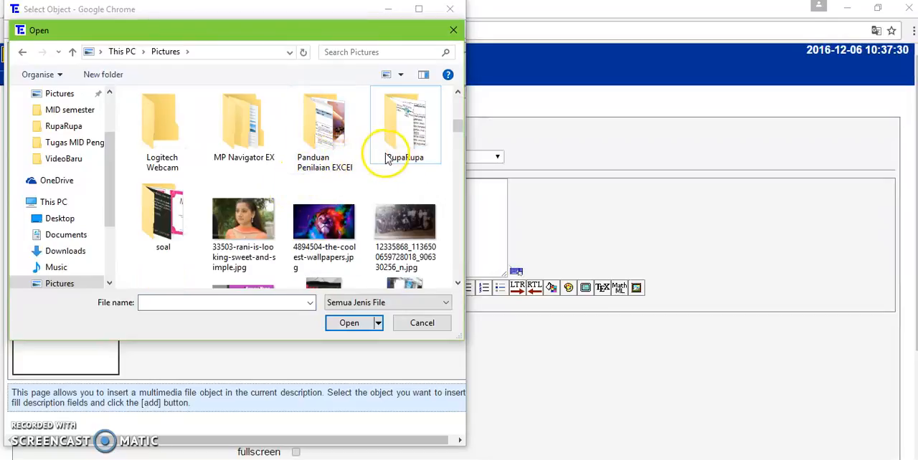
double_click(387, 158)
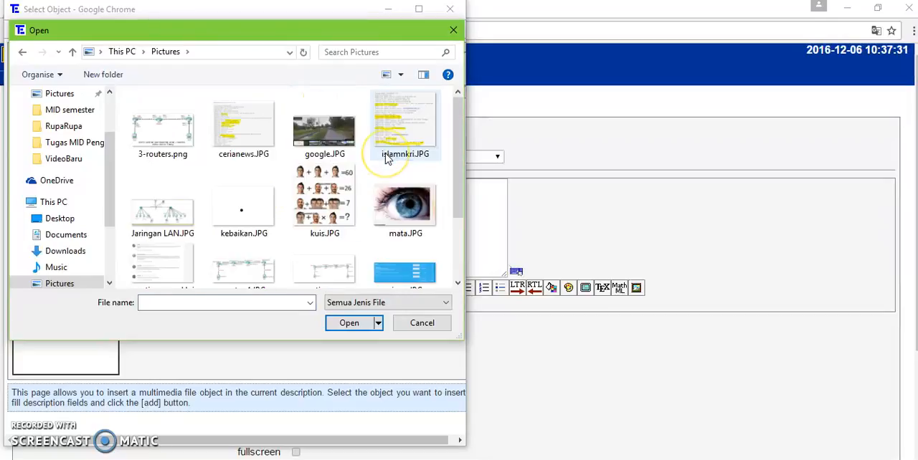
left_click(175, 144)
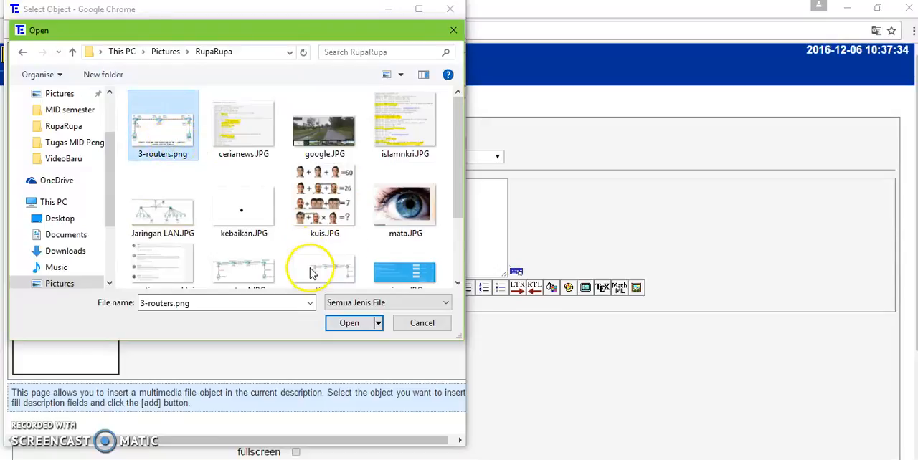
left_click(349, 323)
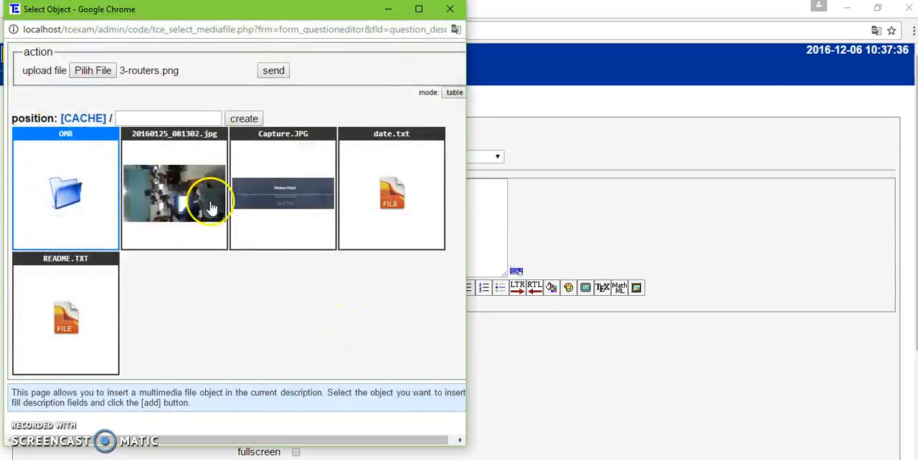
- Upload 3-routers.png, insert it into the question text at 698 x 361, and preview the question
left_click(275, 72)
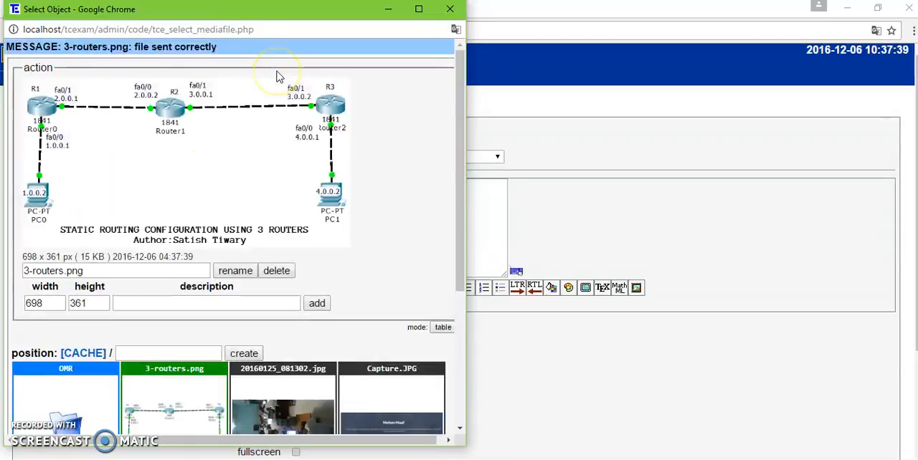
left_click(316, 303)
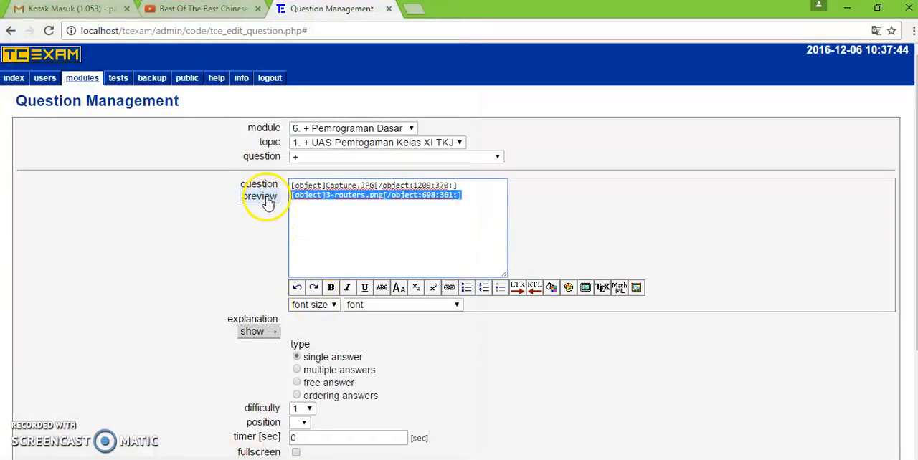
left_click(262, 196)
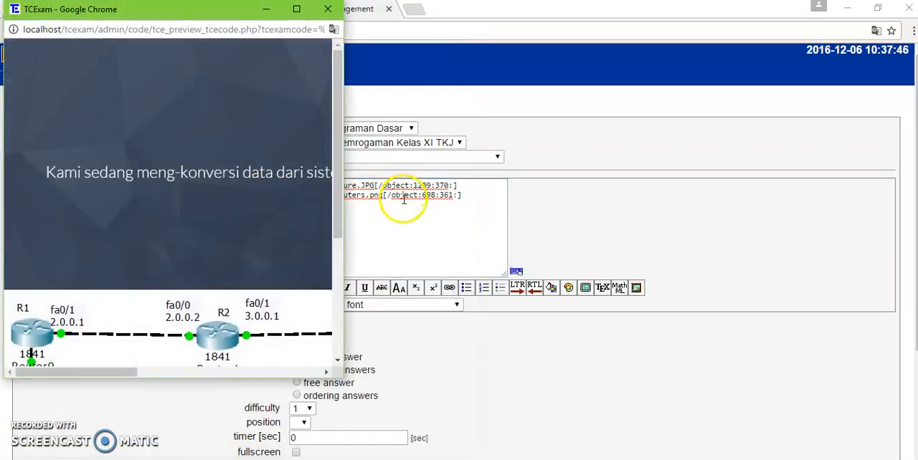
- Delete the Capture.JPG object code and its empty line from the question text, leaving the 3-routers.png code
left_click(403, 201)
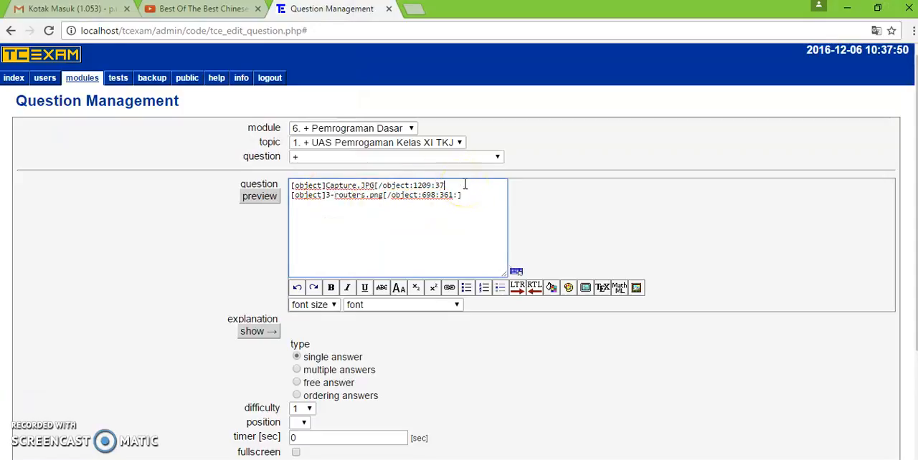
key("BackSpace")
key("BackSpace")
key("BackSpace")
key("BackSpace")
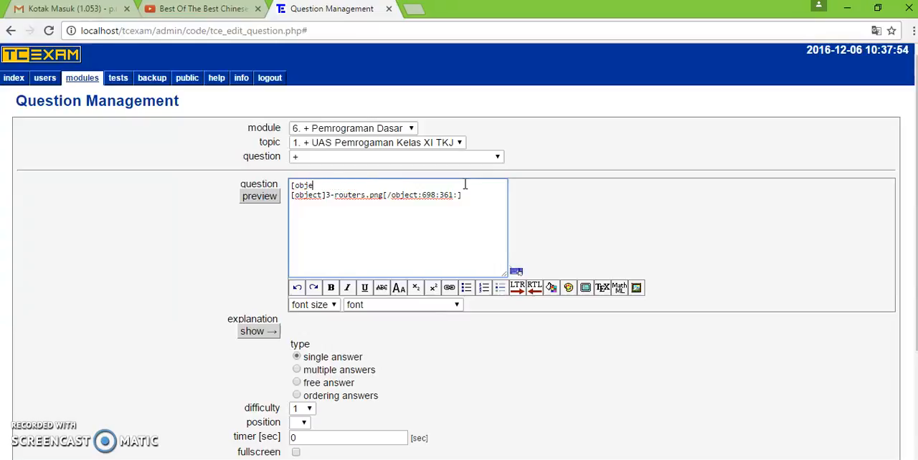
key("Delete")
- Preview the question containing only the 3-routers.png image and close the preview
left_click(259, 196)
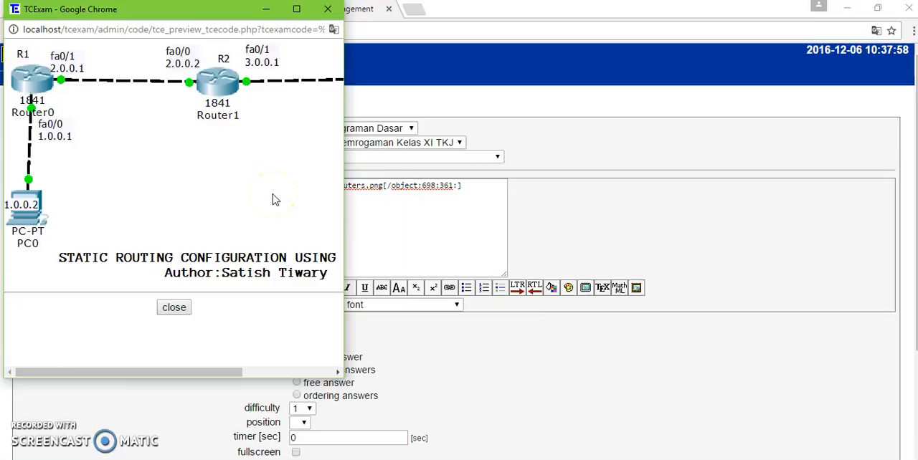
left_click(172, 309)
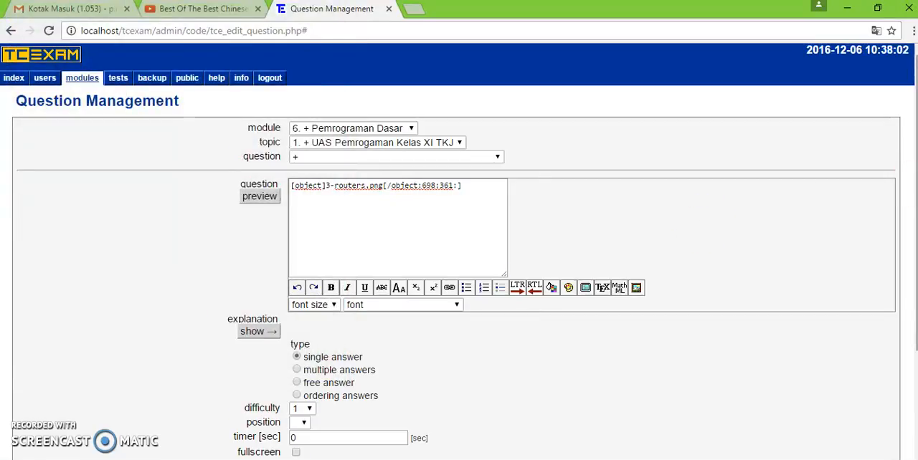
scroll(909, 242, "down", 2)
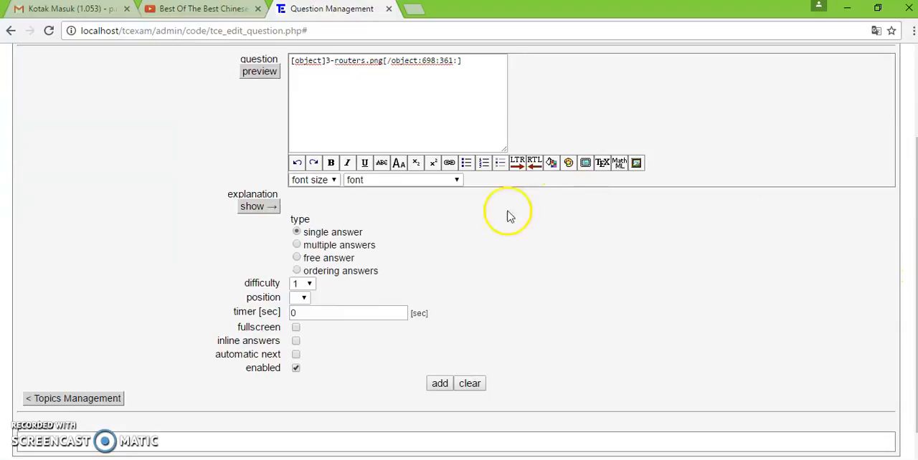